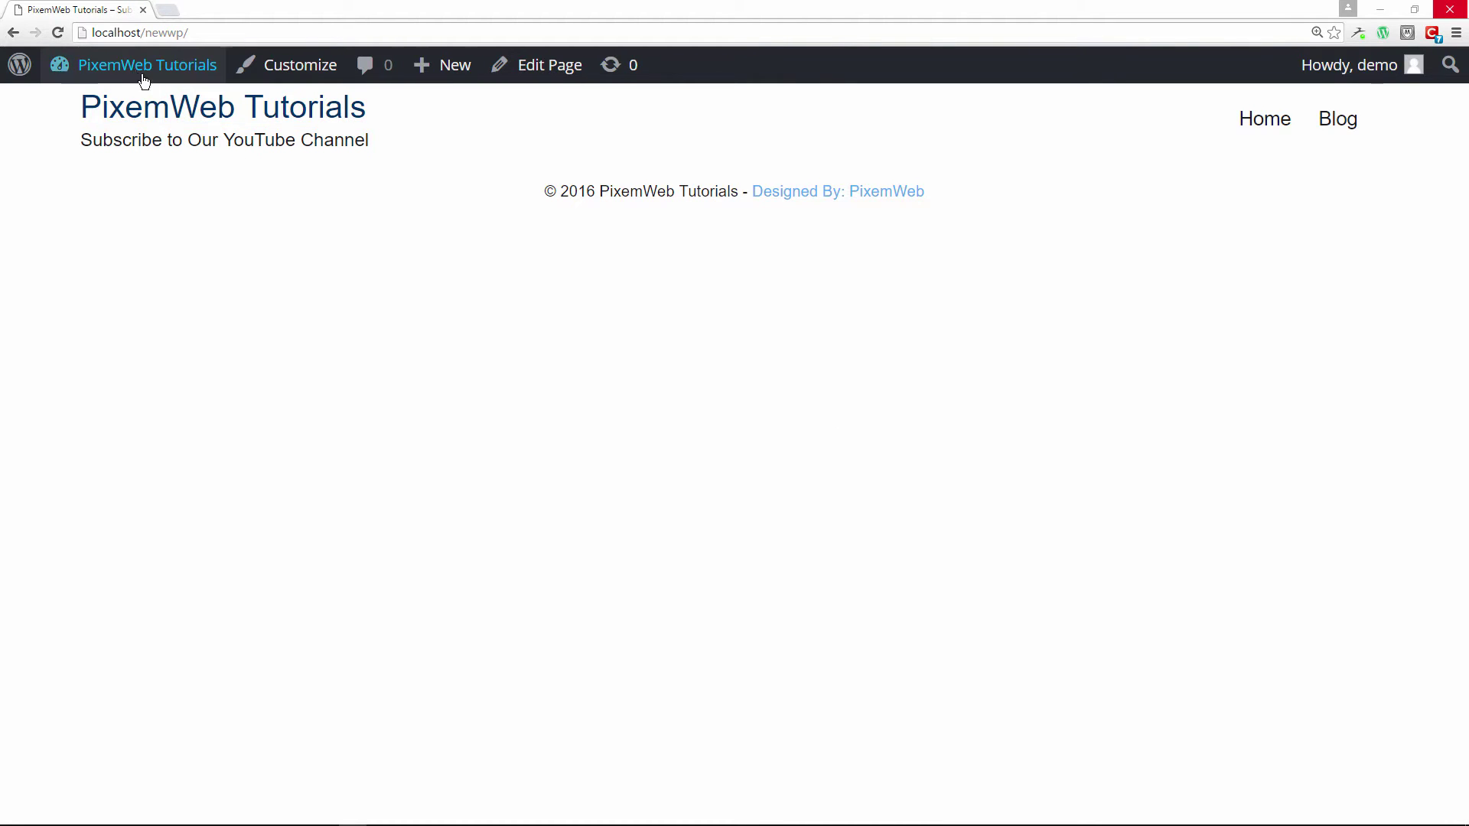
# - From the dashboard, search Plugins > Add New for 'redirection'
pyautogui.moveTo(144, 69)
pyautogui.click(108, 107)
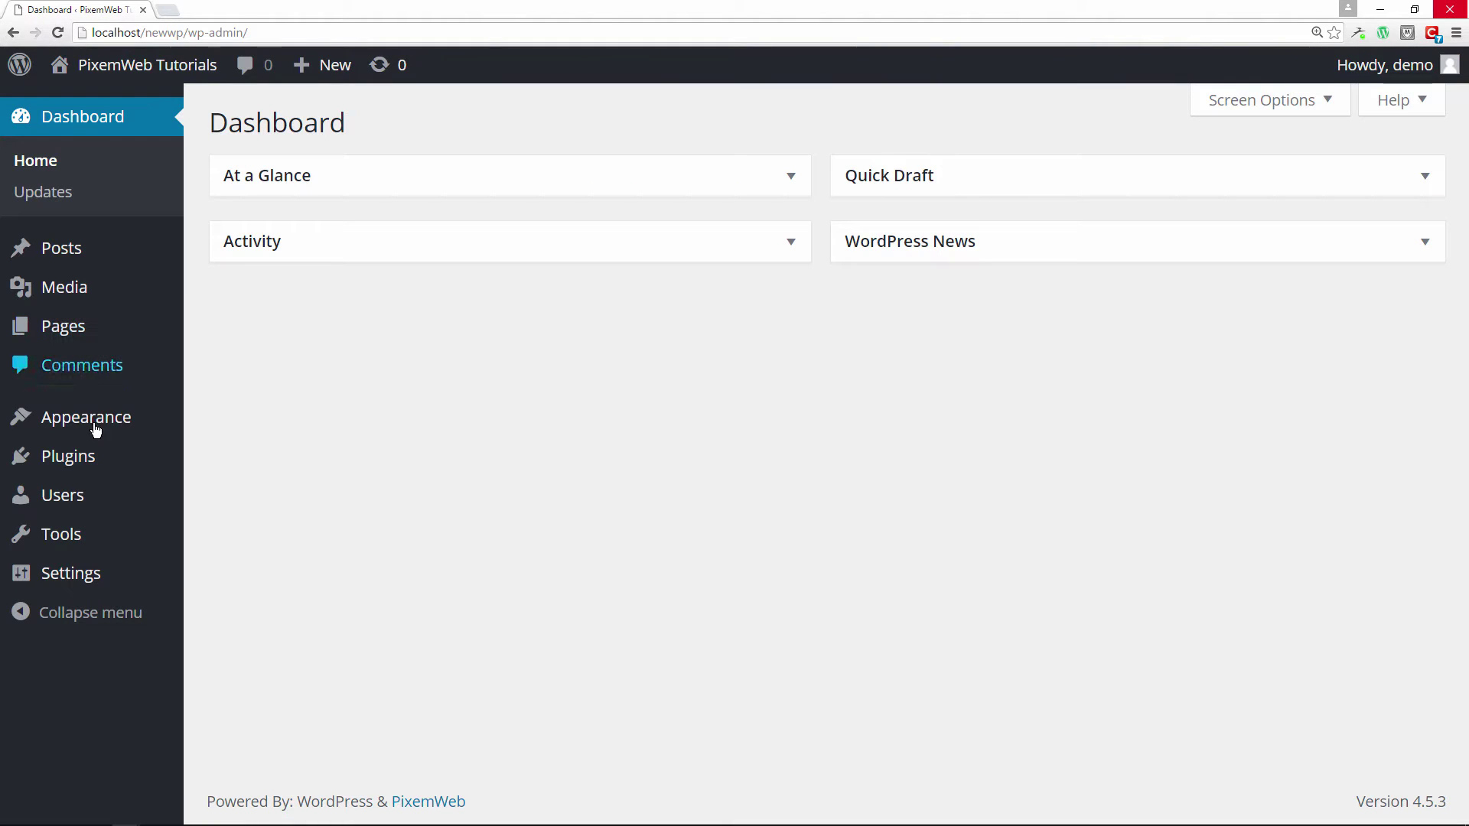
pyautogui.moveTo(59, 456)
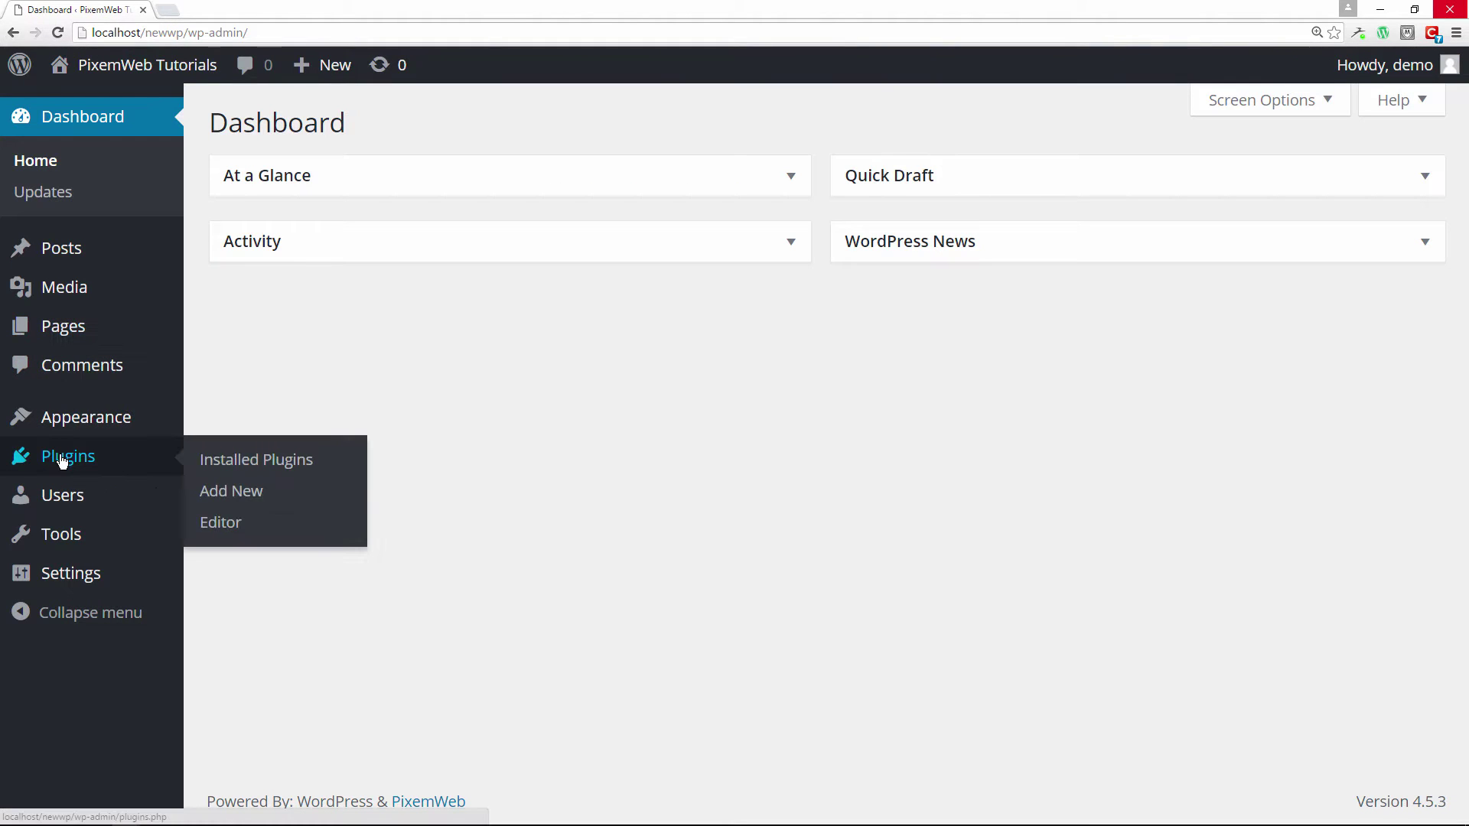
pyautogui.click(235, 490)
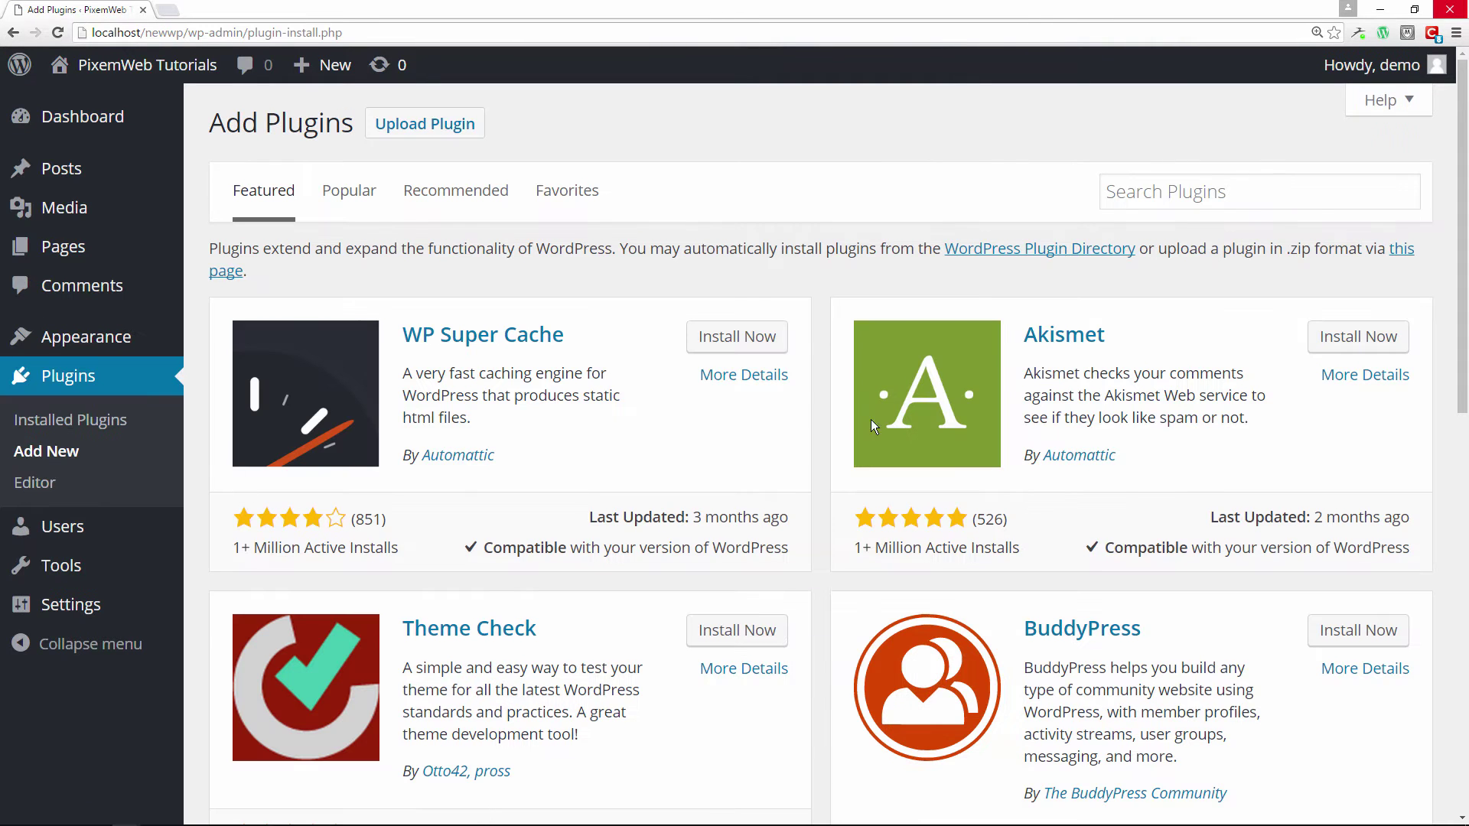
pyautogui.click(1207, 199)
pyautogui.write('redirection')
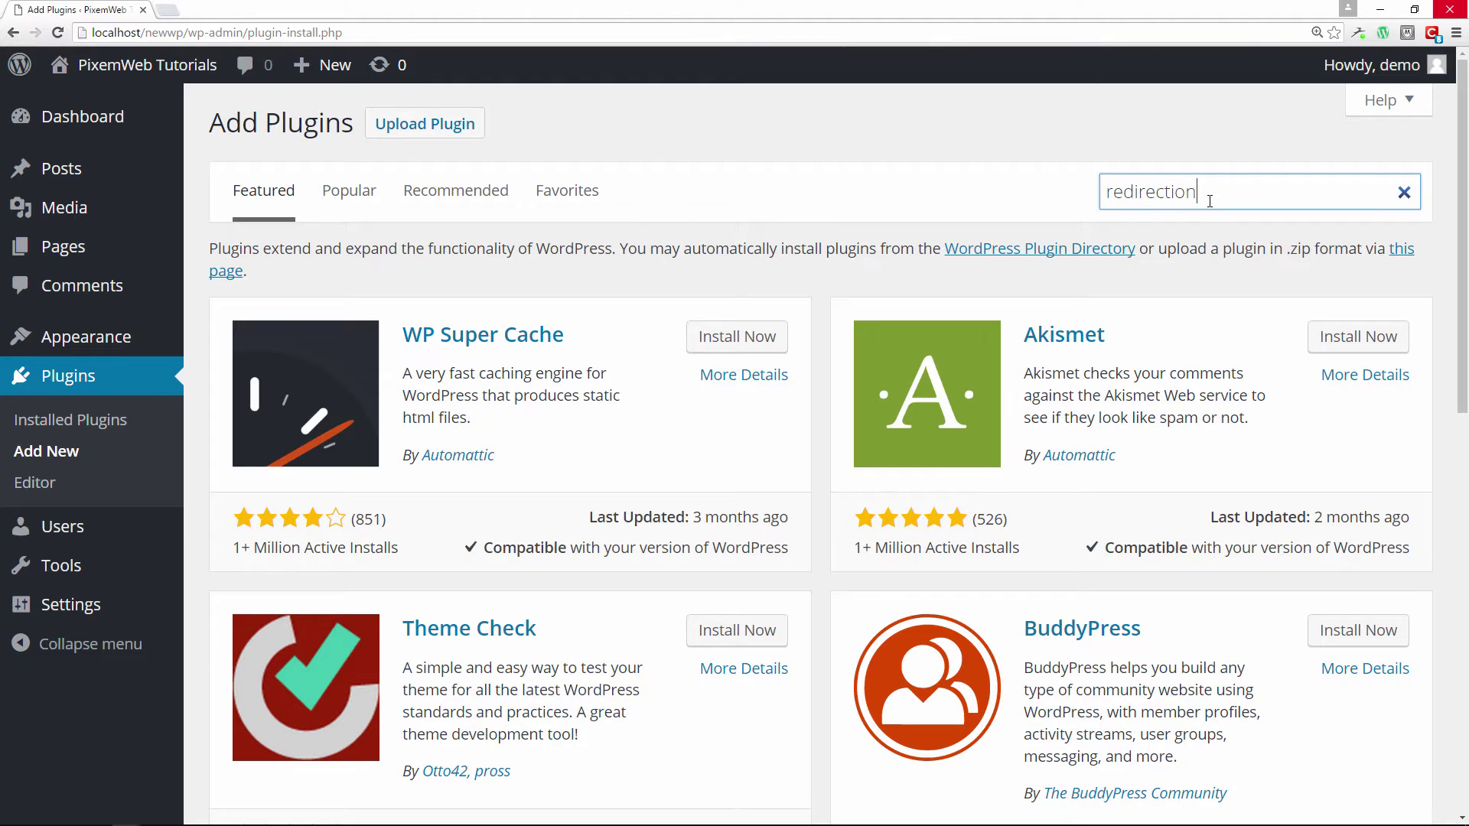
pyautogui.press('Return')
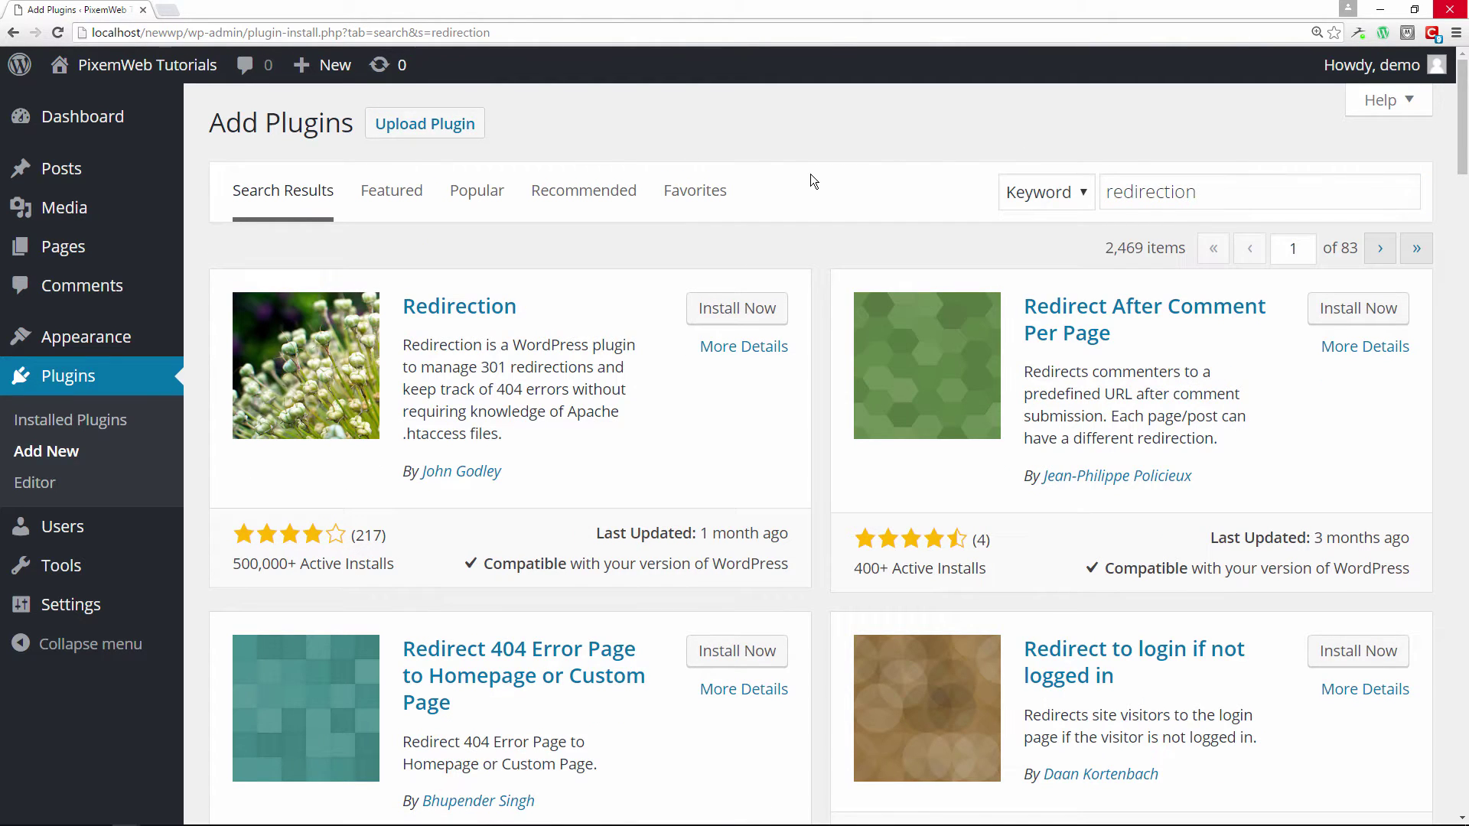
# - Open the Redirection plugin's More Details window (version 2.4.5) and read through it
pyautogui.click(734, 348)
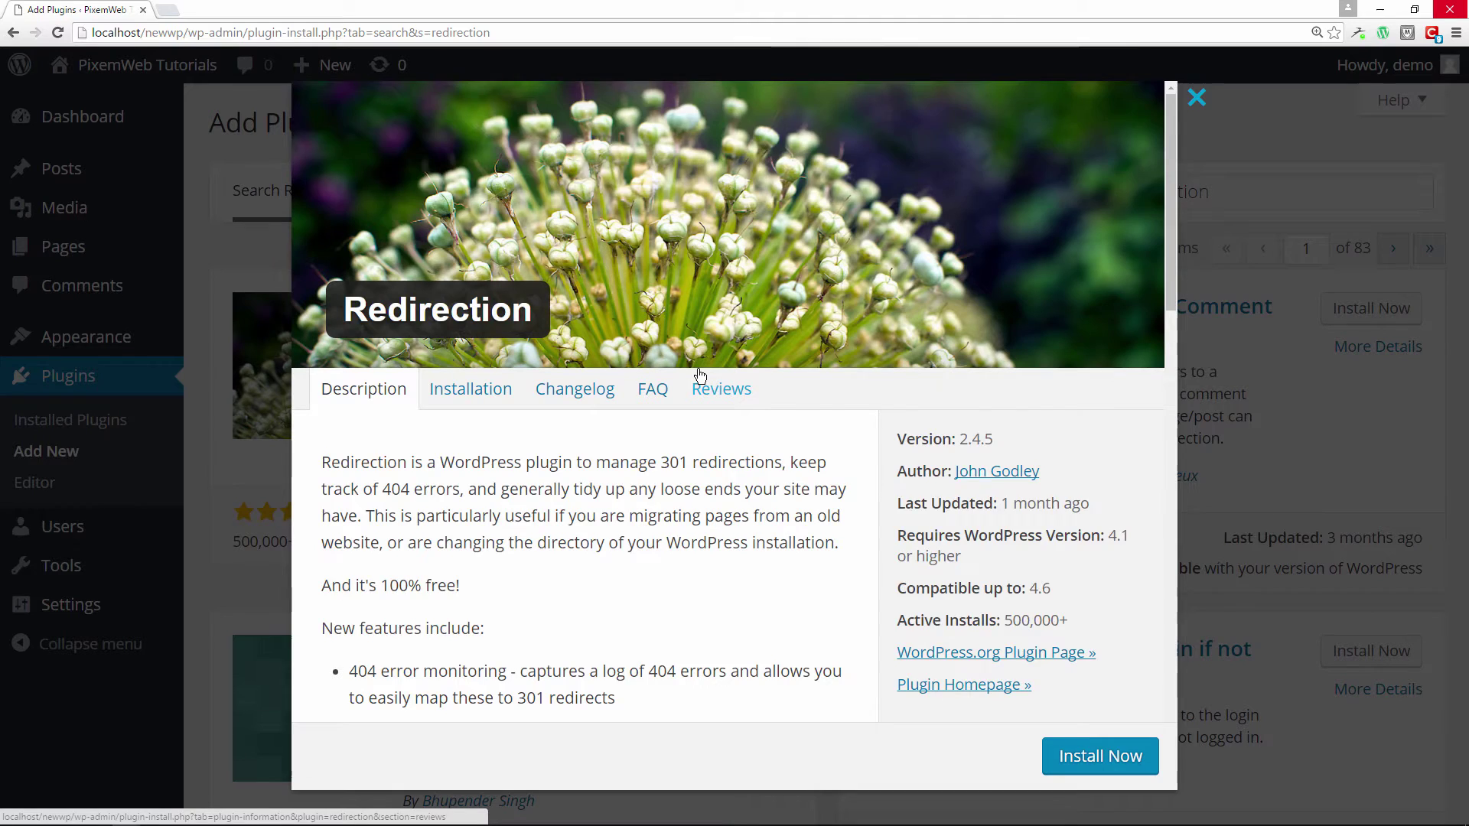
pyautogui.scroll(-2, 700, 375)
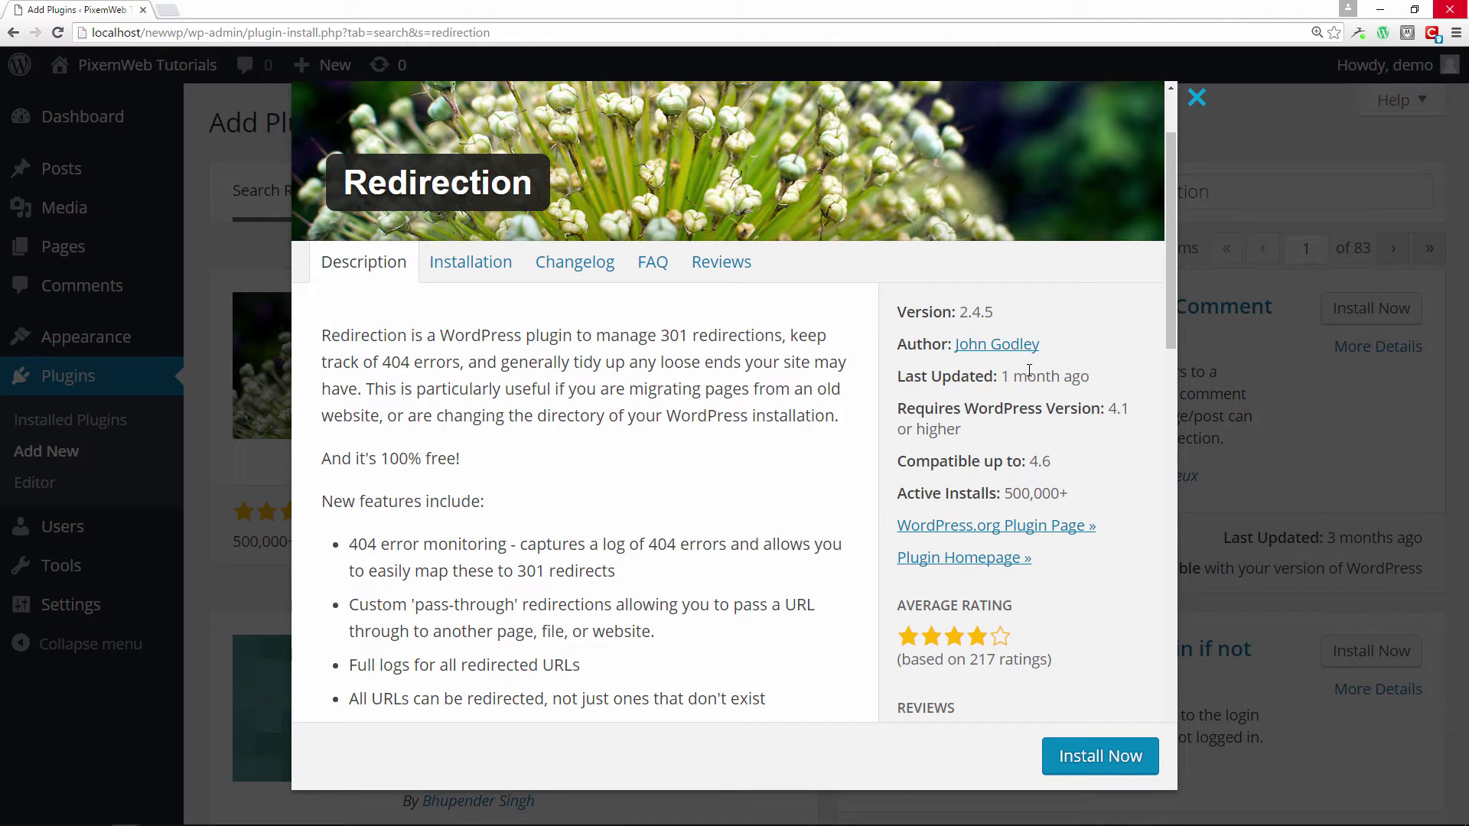
pyautogui.scroll(-8, 718, 414)
pyautogui.scroll(-5, 691, 420)
pyautogui.scroll(-2, 694, 420)
pyautogui.scroll(15, 695, 426)
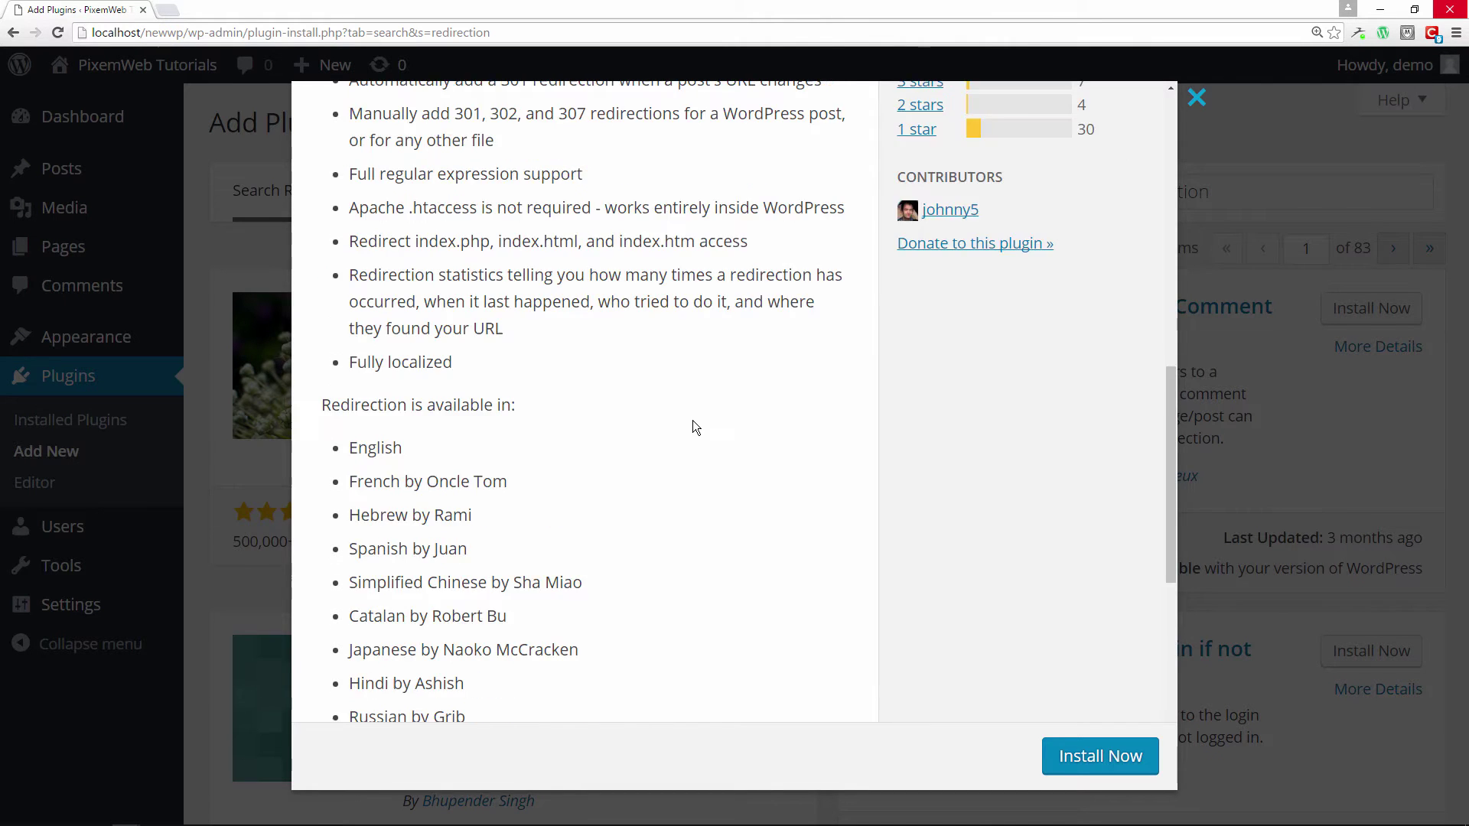
# - Install Redirection 2.4.5 from its details window and activate it
pyautogui.click(1084, 757)
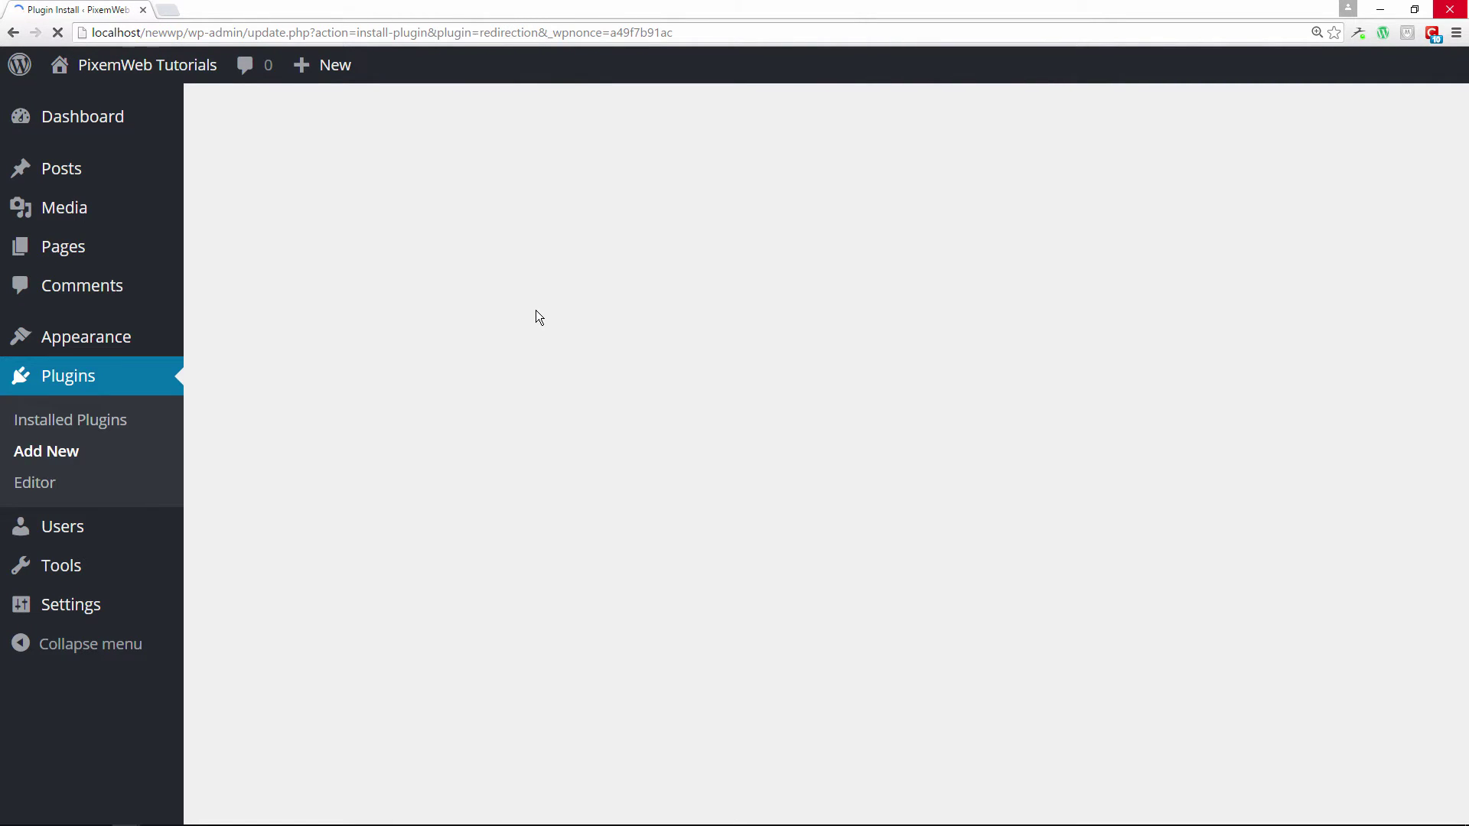
pyautogui.click(272, 322)
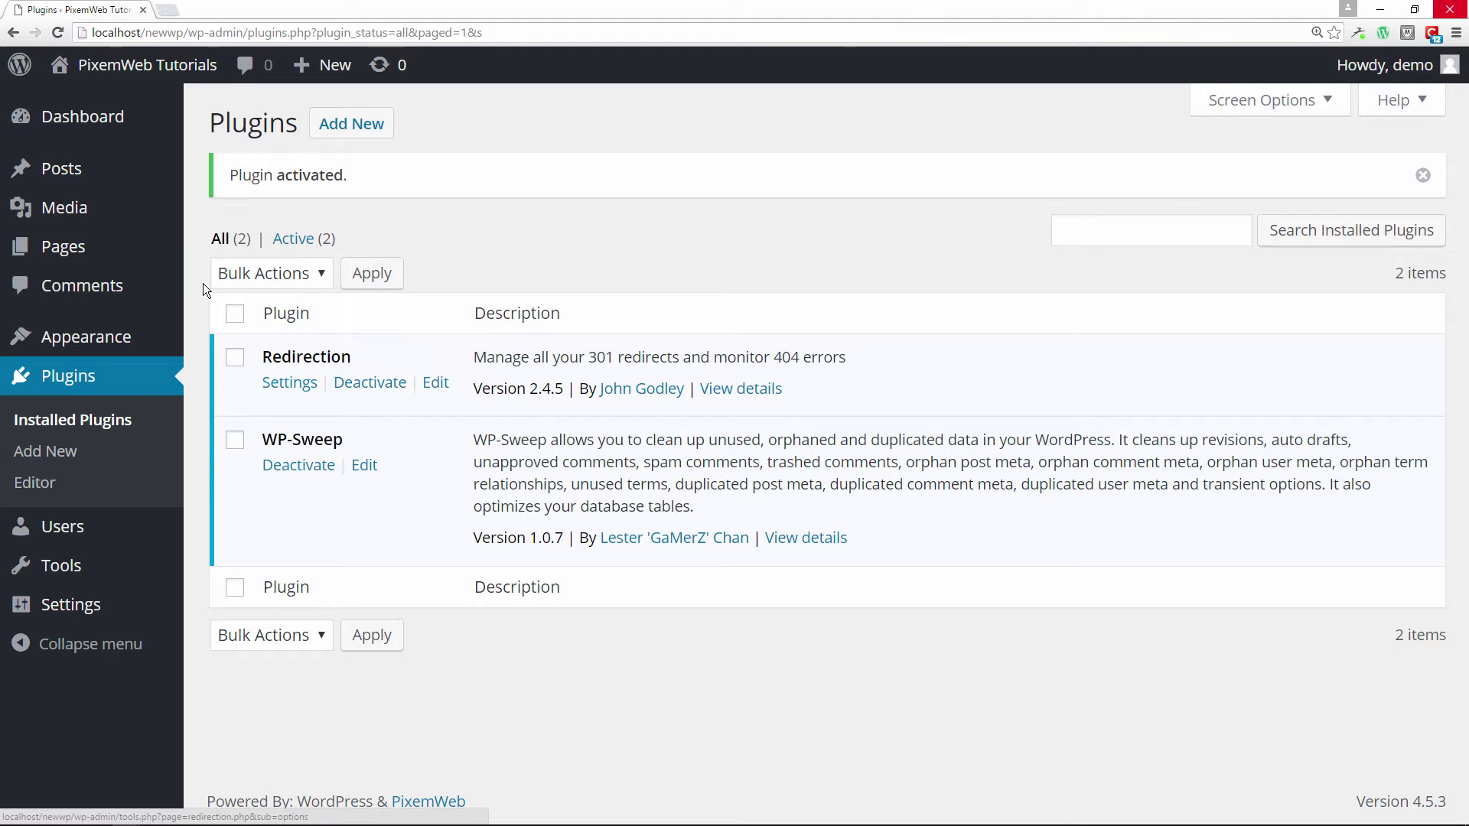
# - Go to All Pages and preview Old Page in a new browser tab
pyautogui.moveTo(105, 239)
pyautogui.click(239, 257)
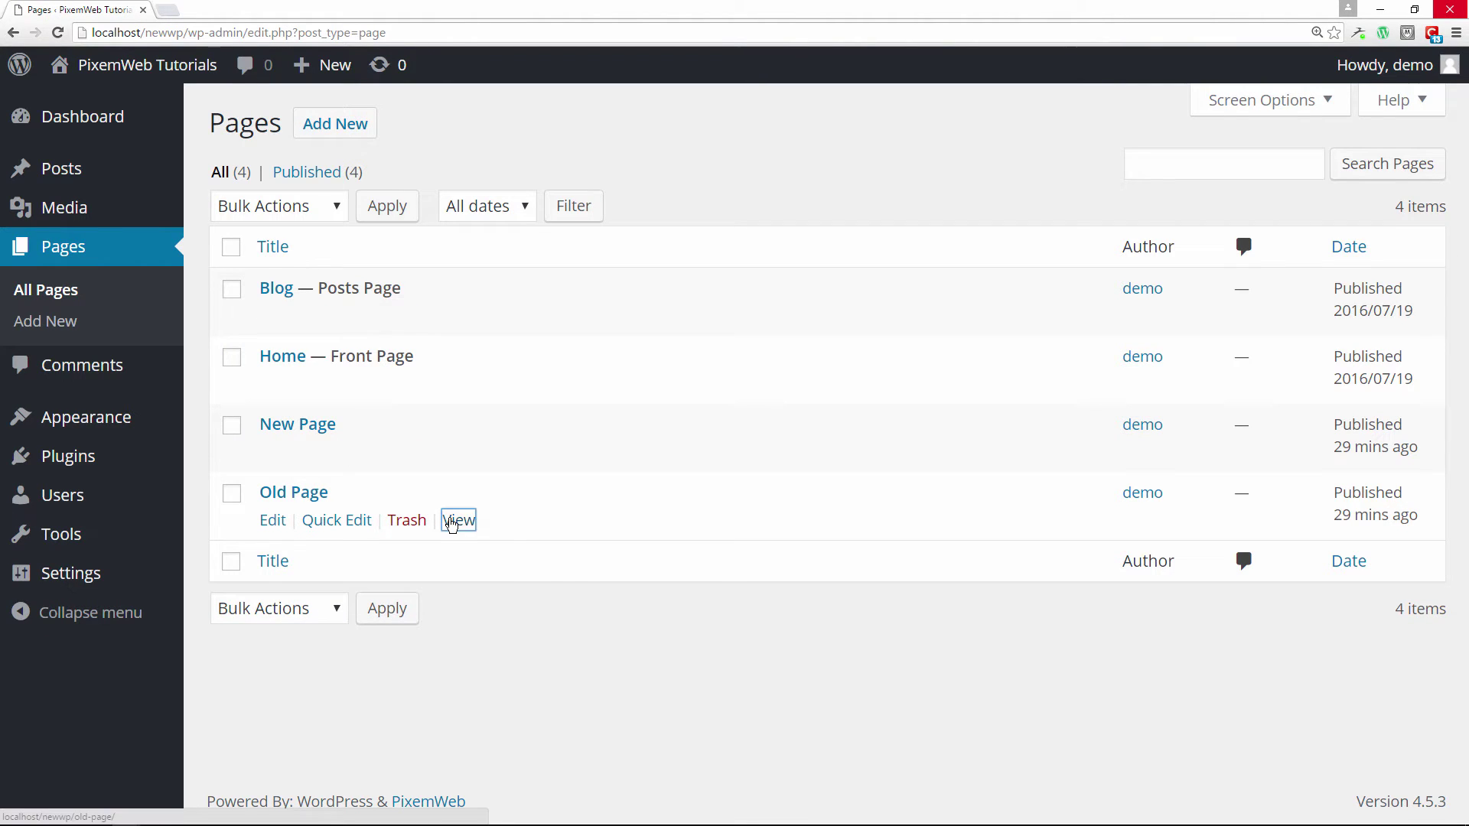
pyautogui.rightClick(457, 521)
pyautogui.click(460, 530)
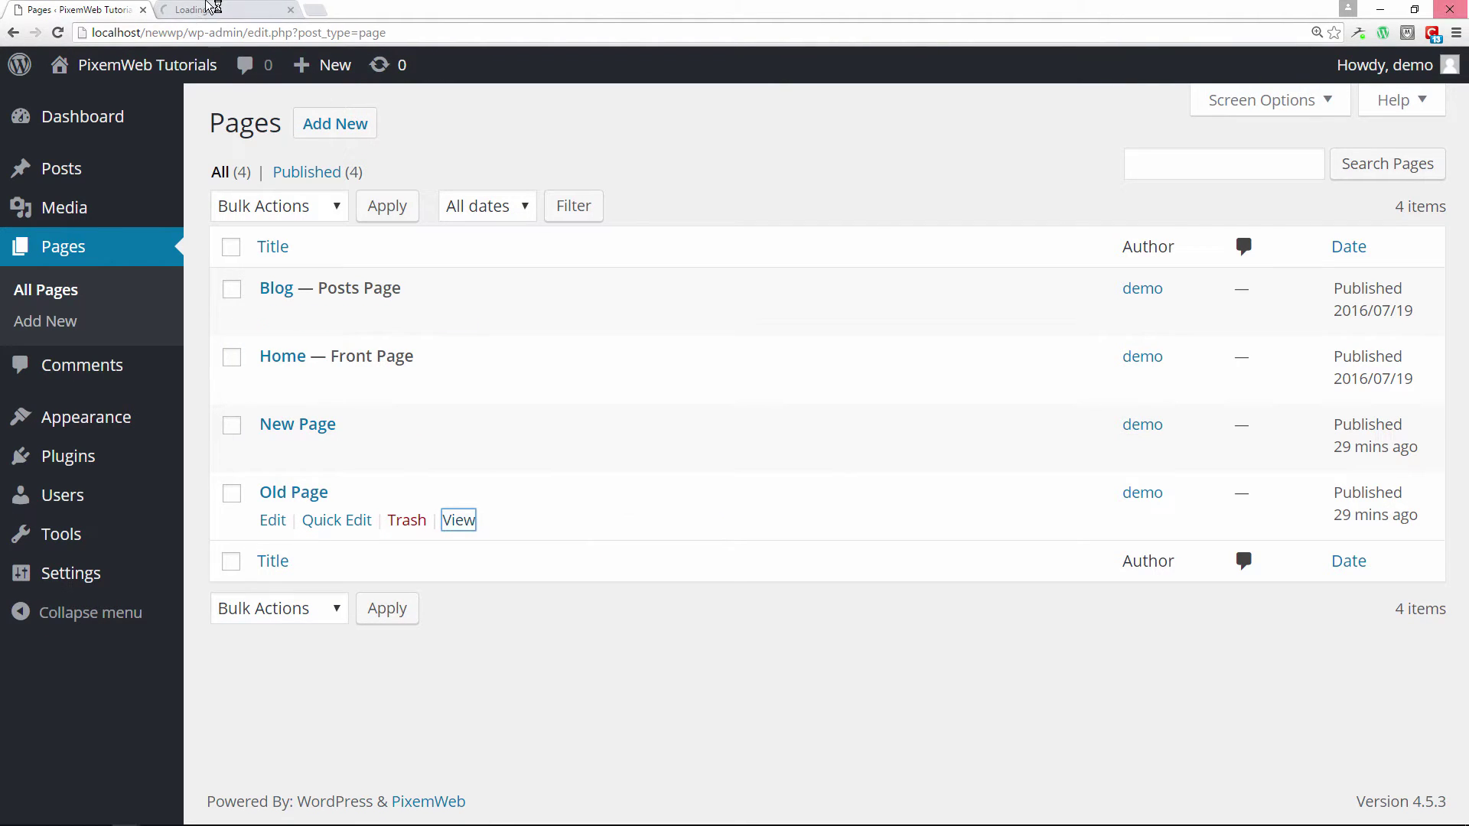
pyautogui.hotkey('ctrl', 'Tab')
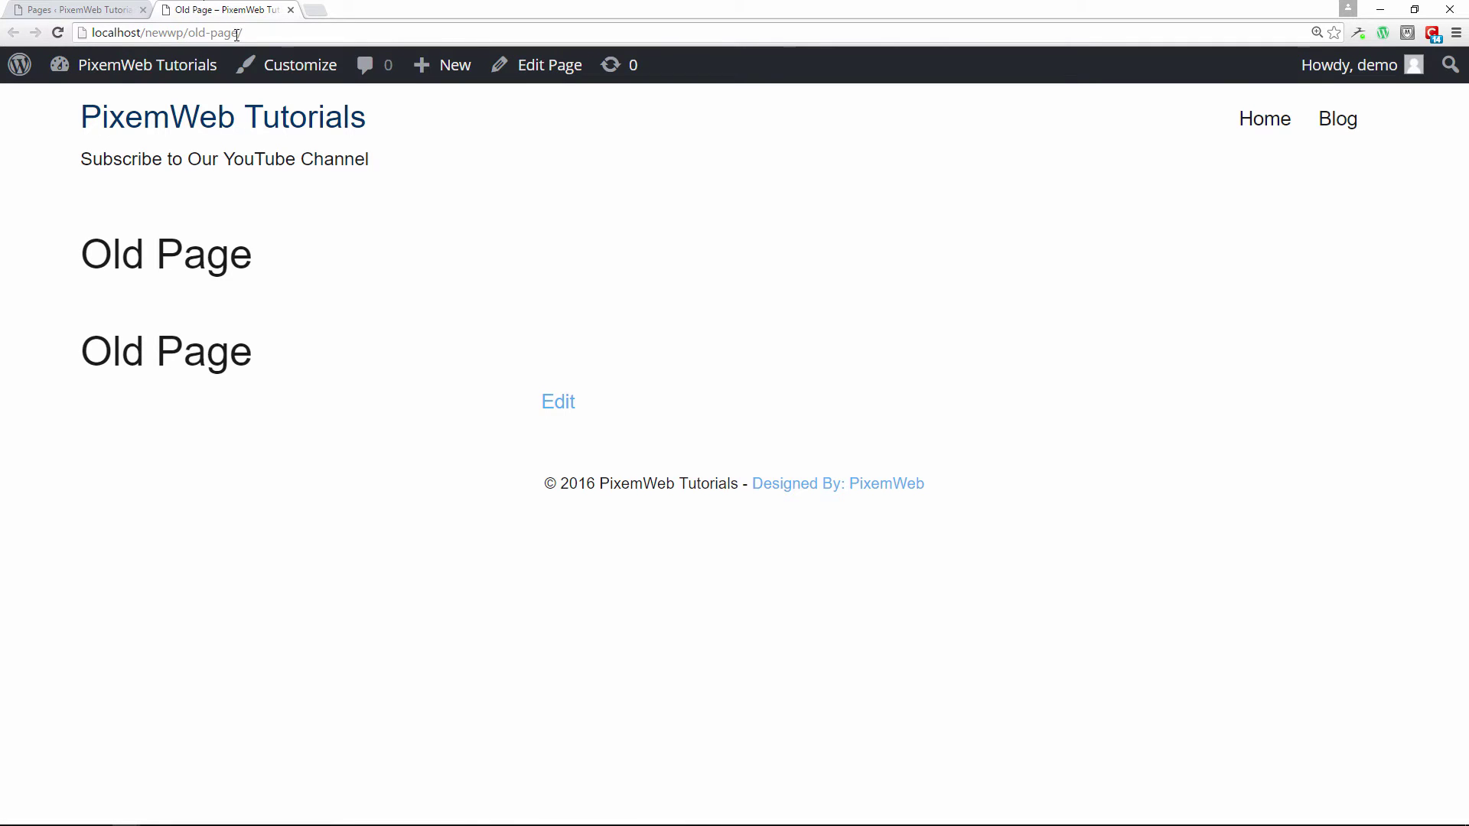
pyautogui.click(82, 10)
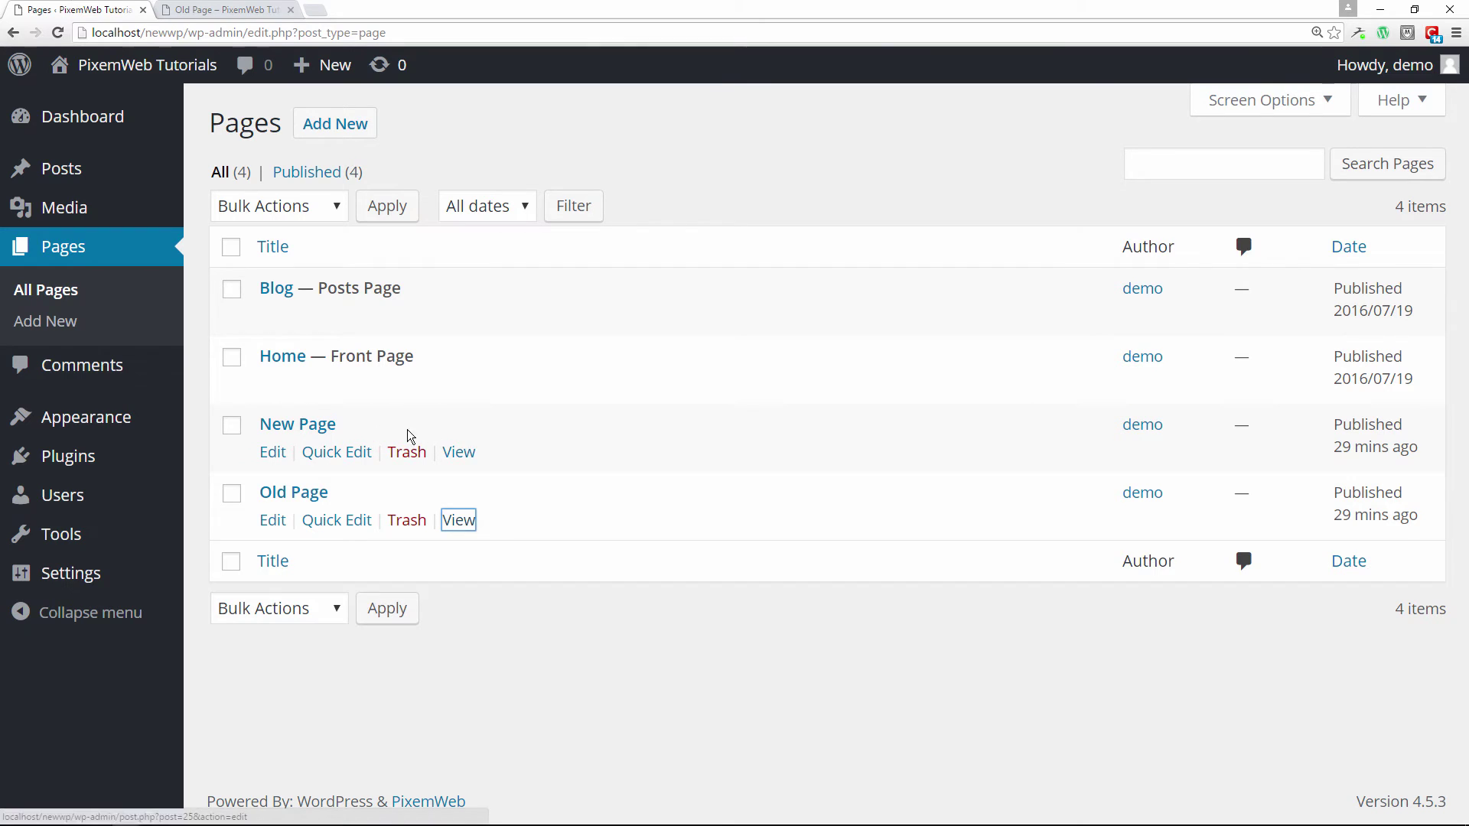
# - Preview New Page in a new tab, then close both preview tabs
pyautogui.rightClick(459, 452)
pyautogui.click(509, 459)
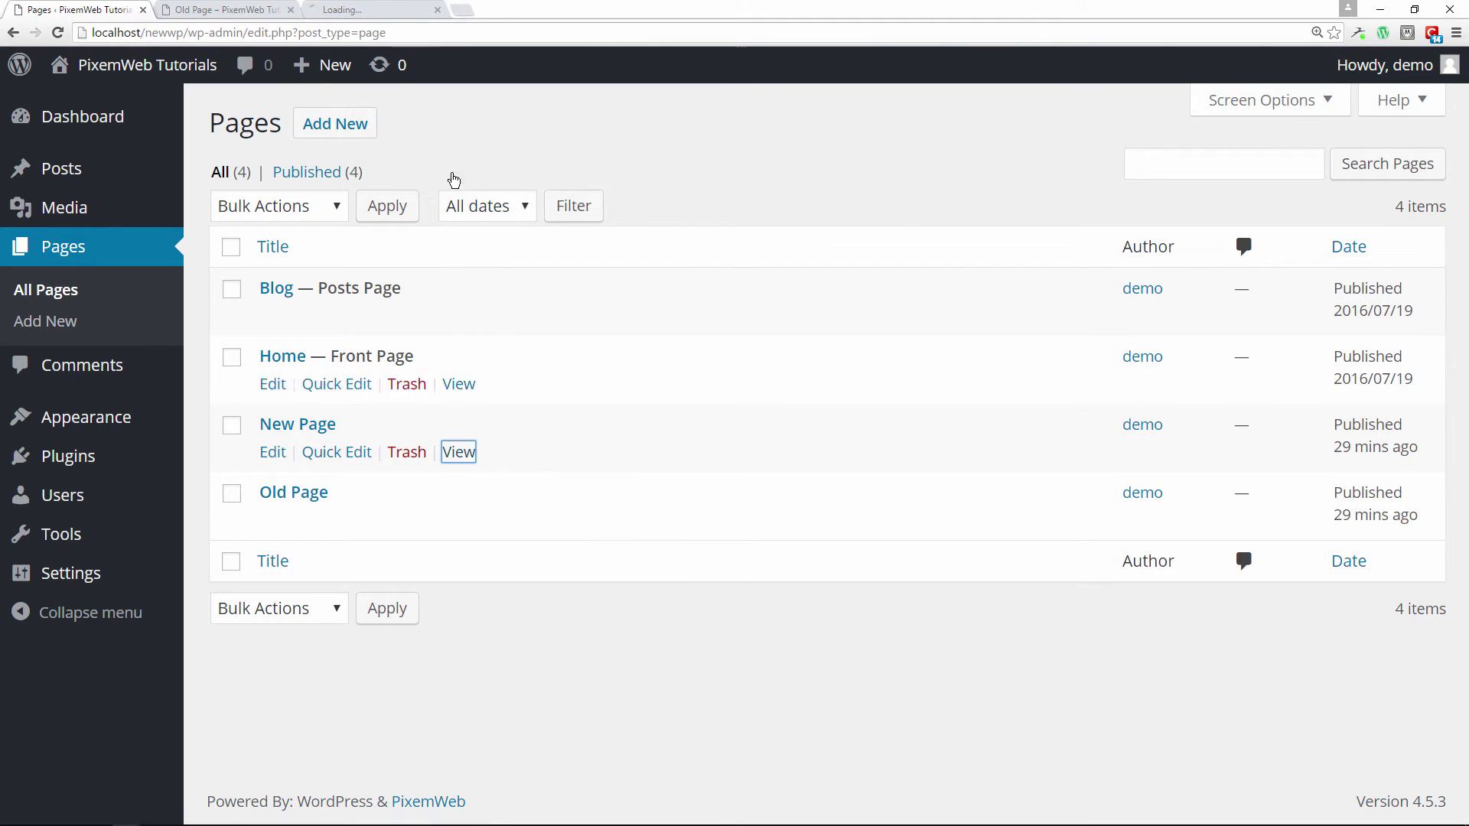
pyautogui.click(366, 10)
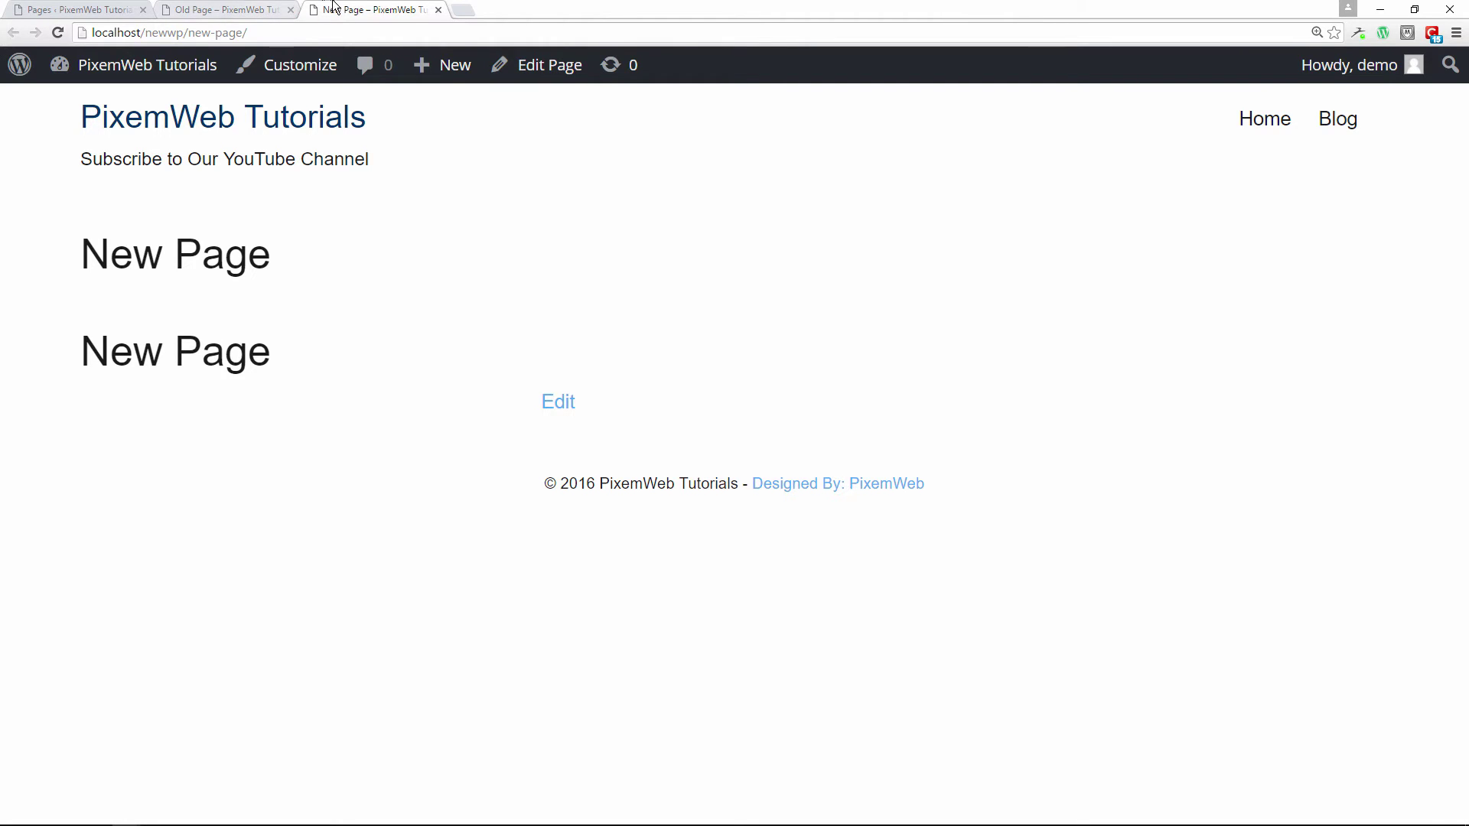
pyautogui.click(290, 9)
pyautogui.click(290, 10)
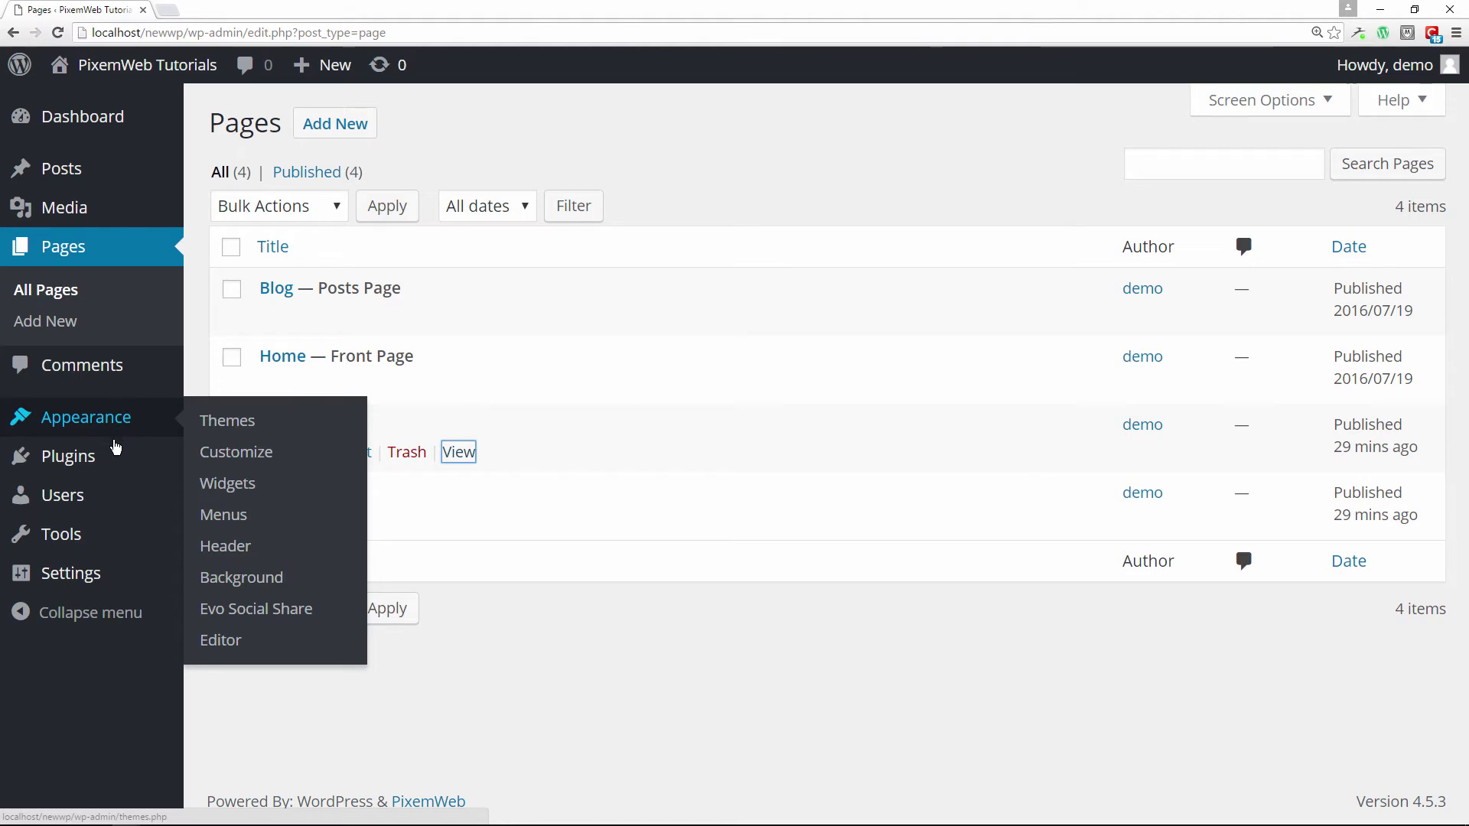
# - In Redirection's Groups, add a new group named 'Old to New'
pyautogui.moveTo(96, 527)
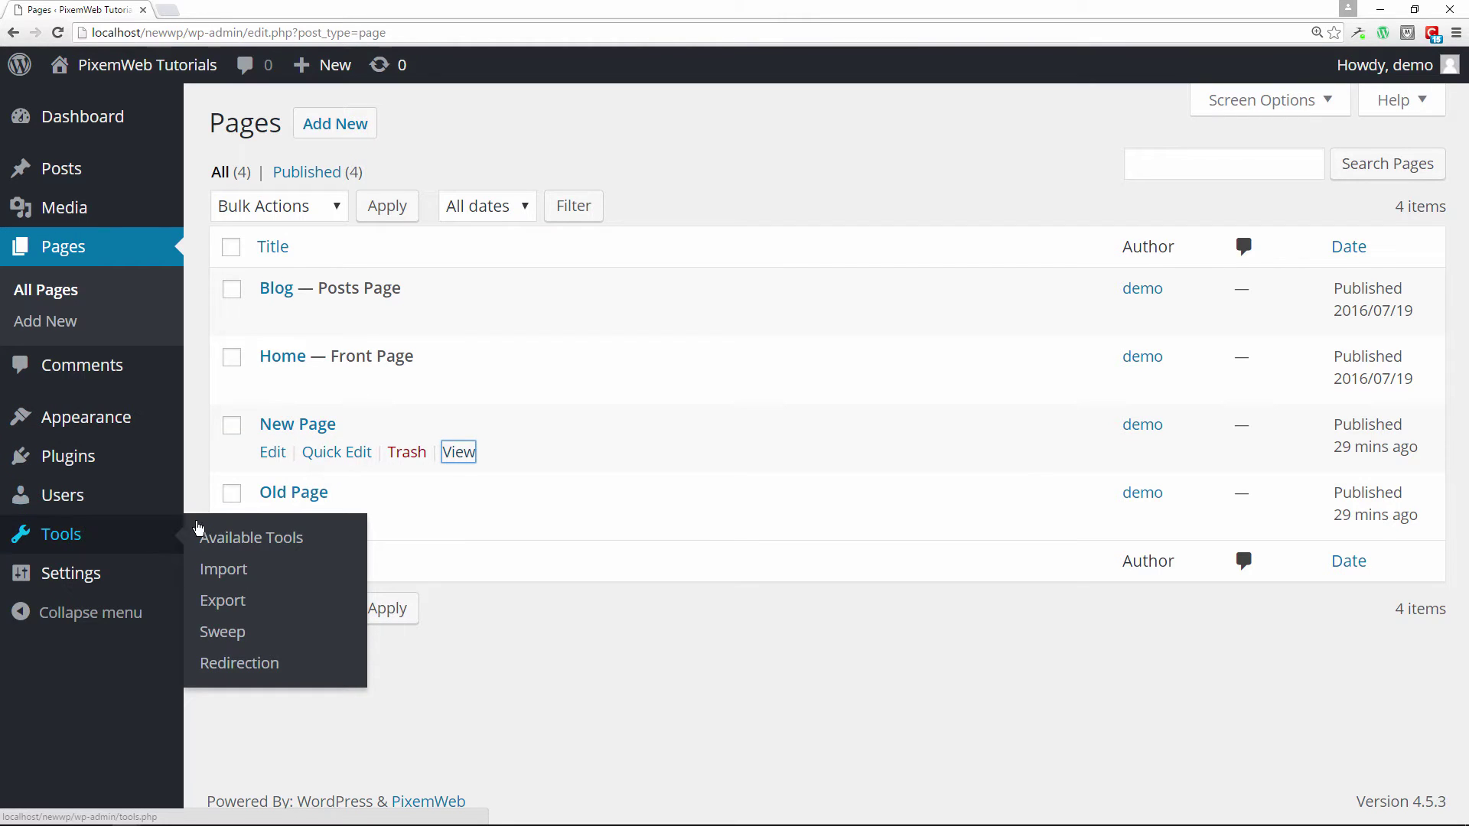
pyautogui.click(236, 664)
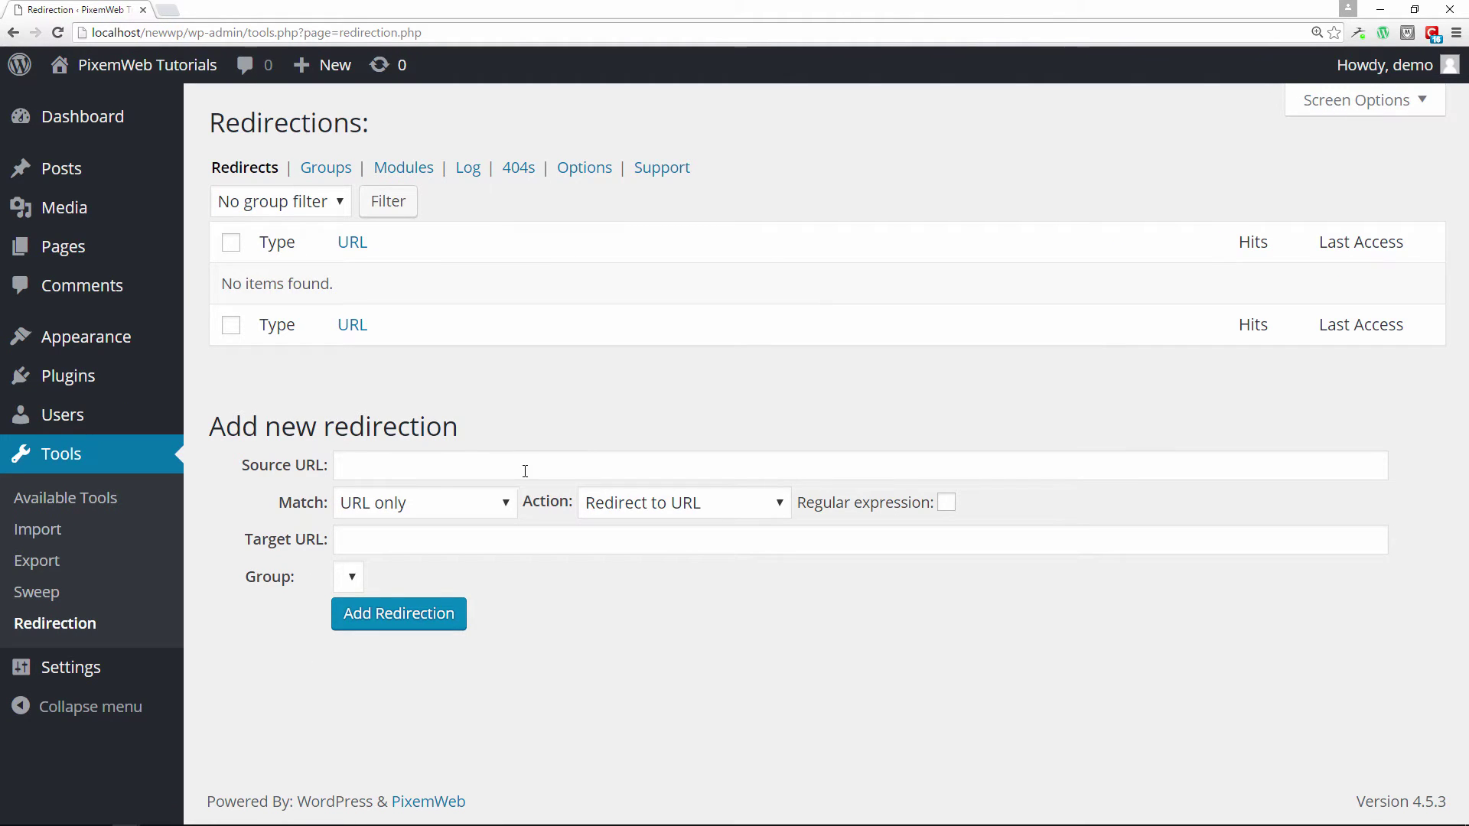
pyautogui.click(328, 169)
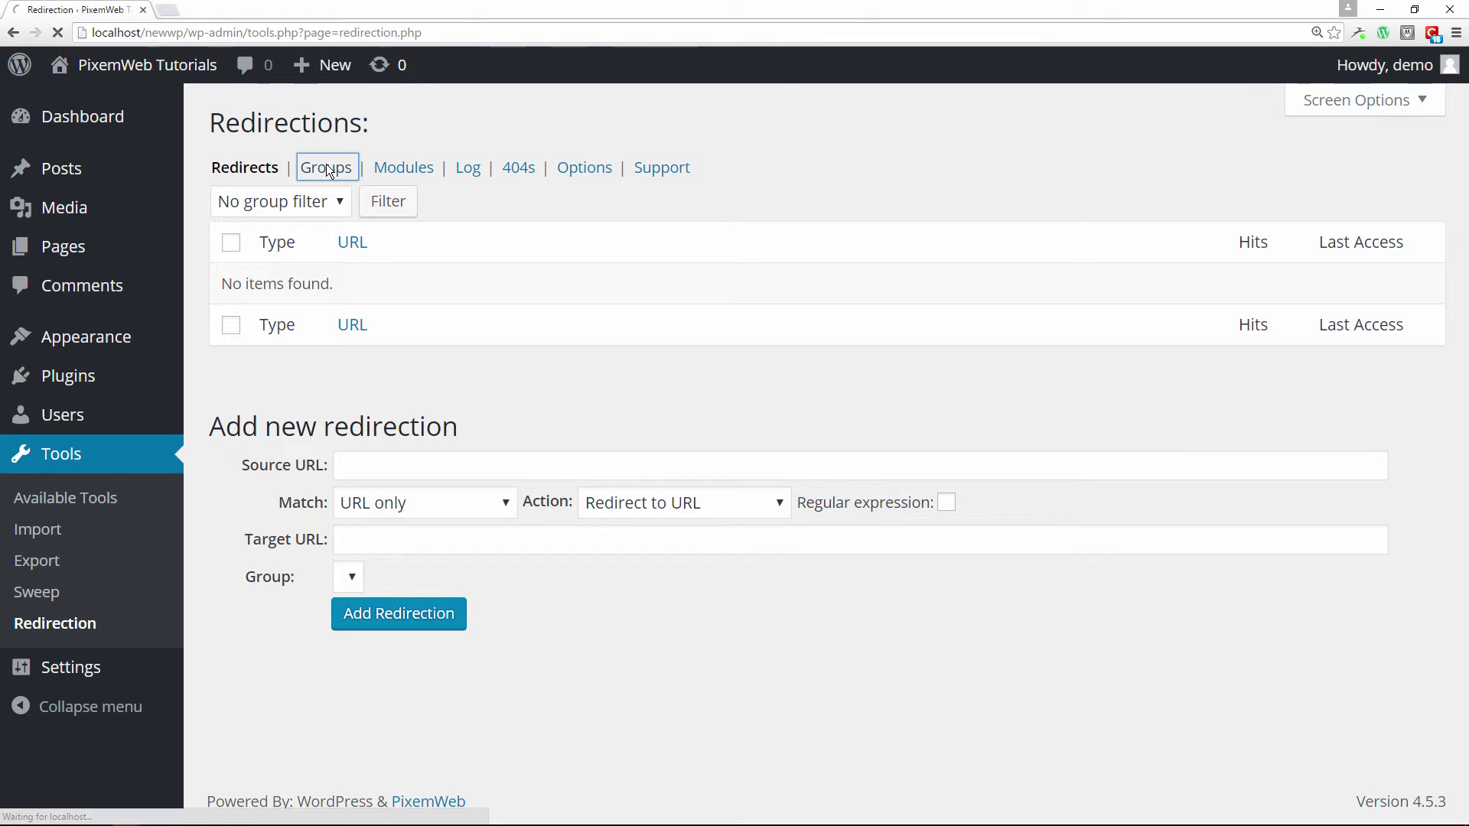
pyautogui.click(309, 552)
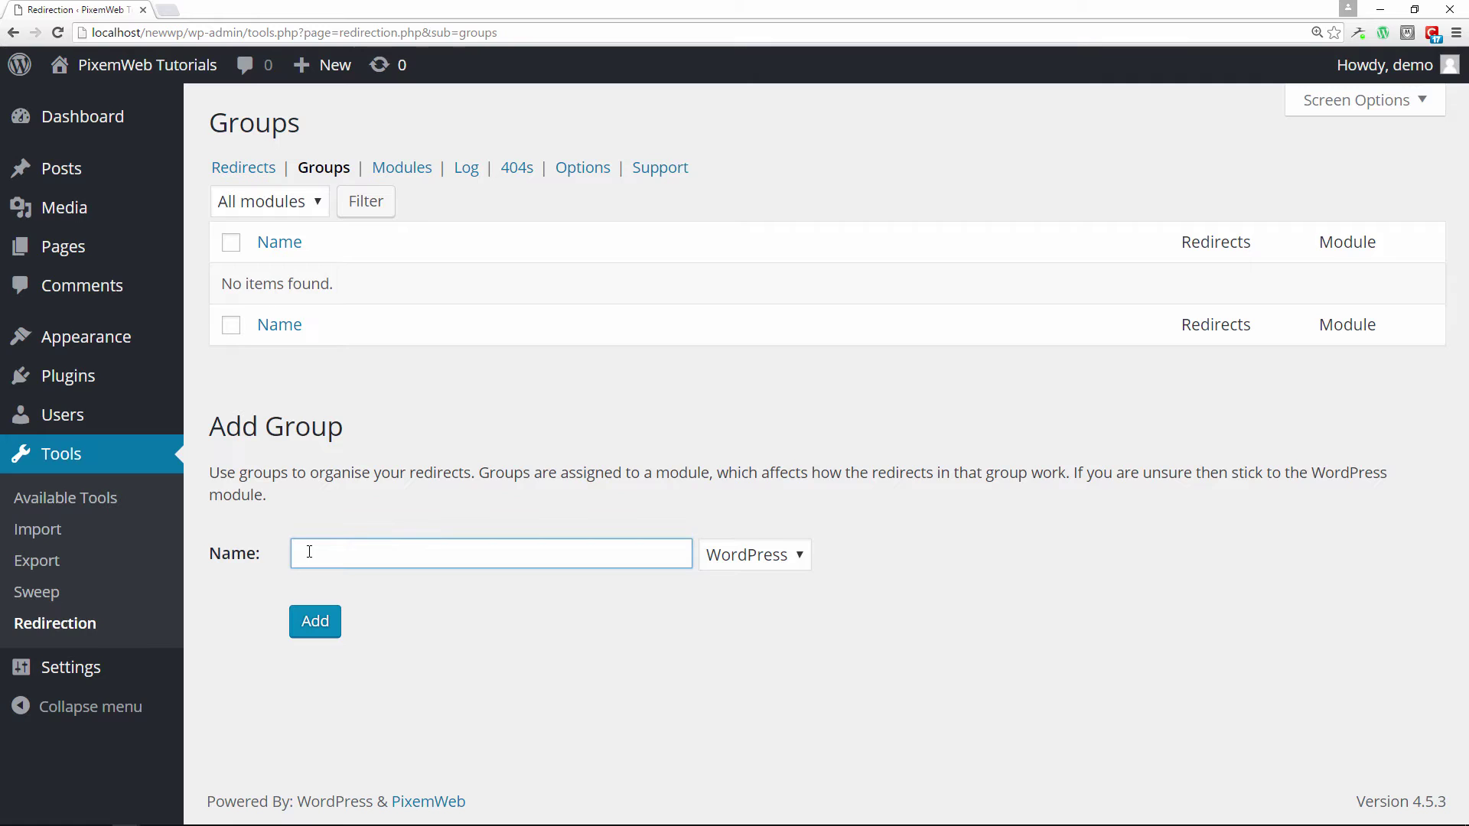
pyautogui.write('Old to New')
pyautogui.click(321, 619)
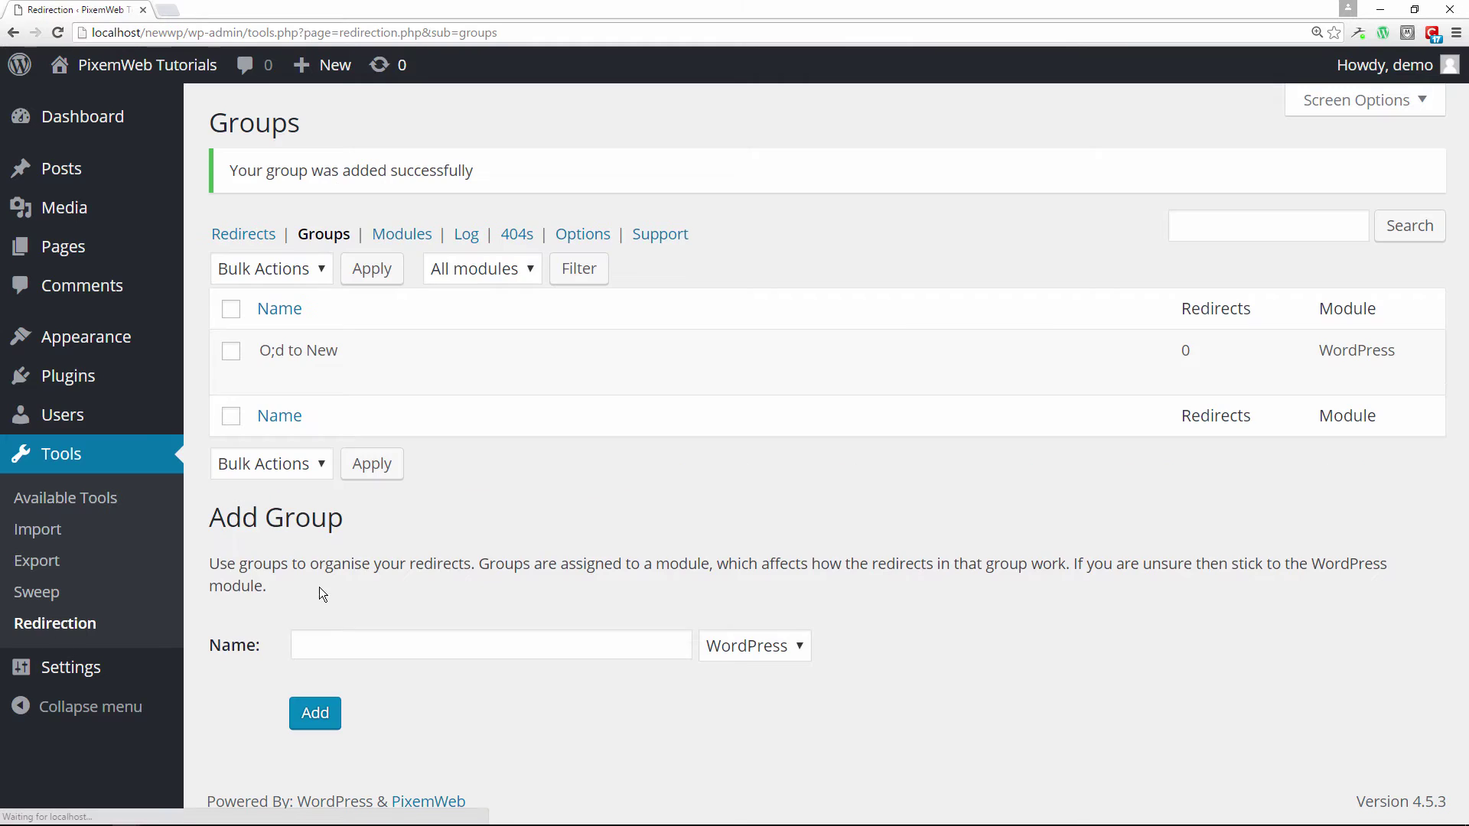
# - Fix the typo in the group name, save it as 'Old to New', and open Redirects
pyautogui.click(282, 378)
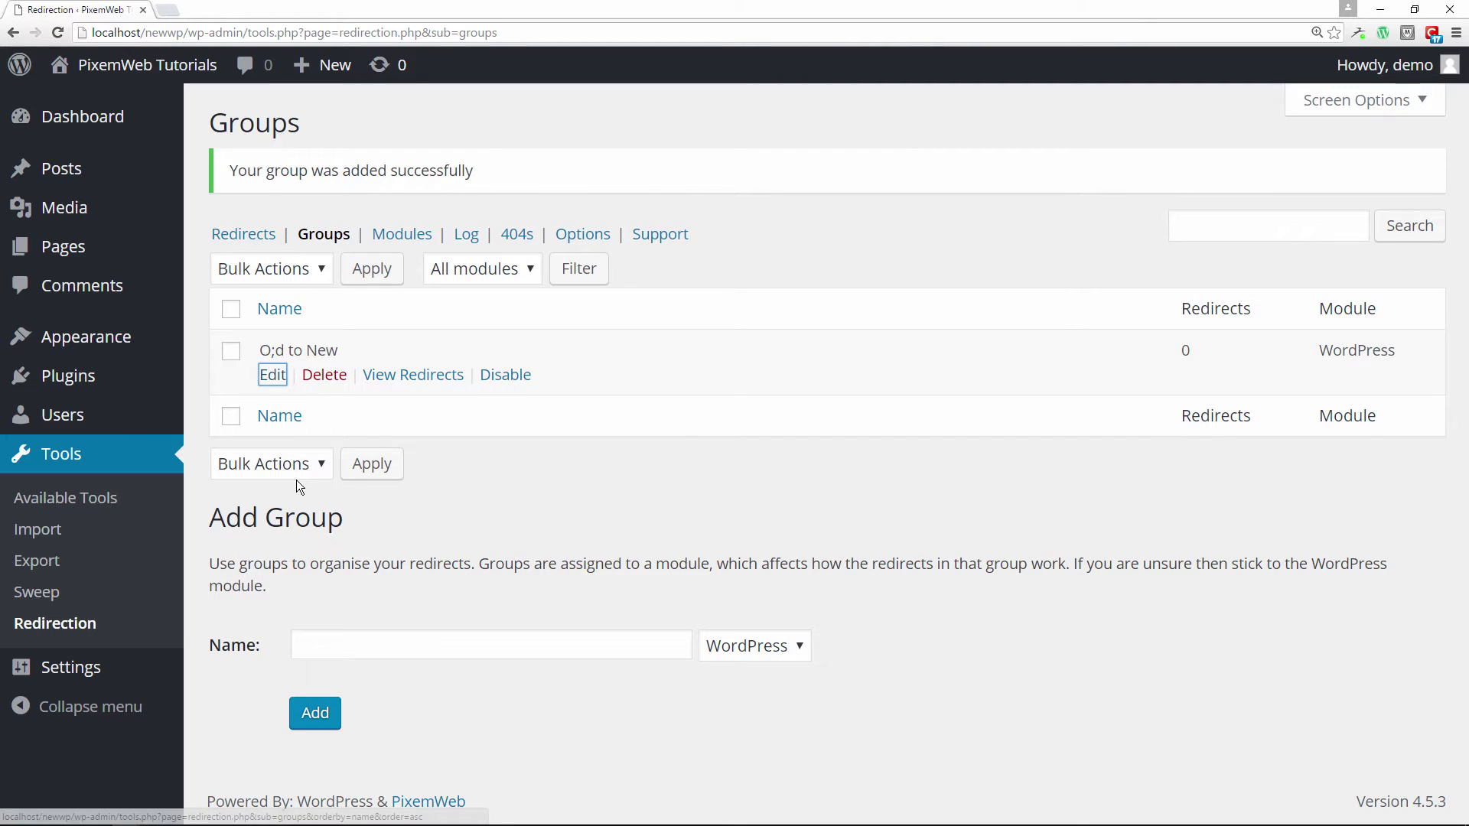
pyautogui.click(374, 361)
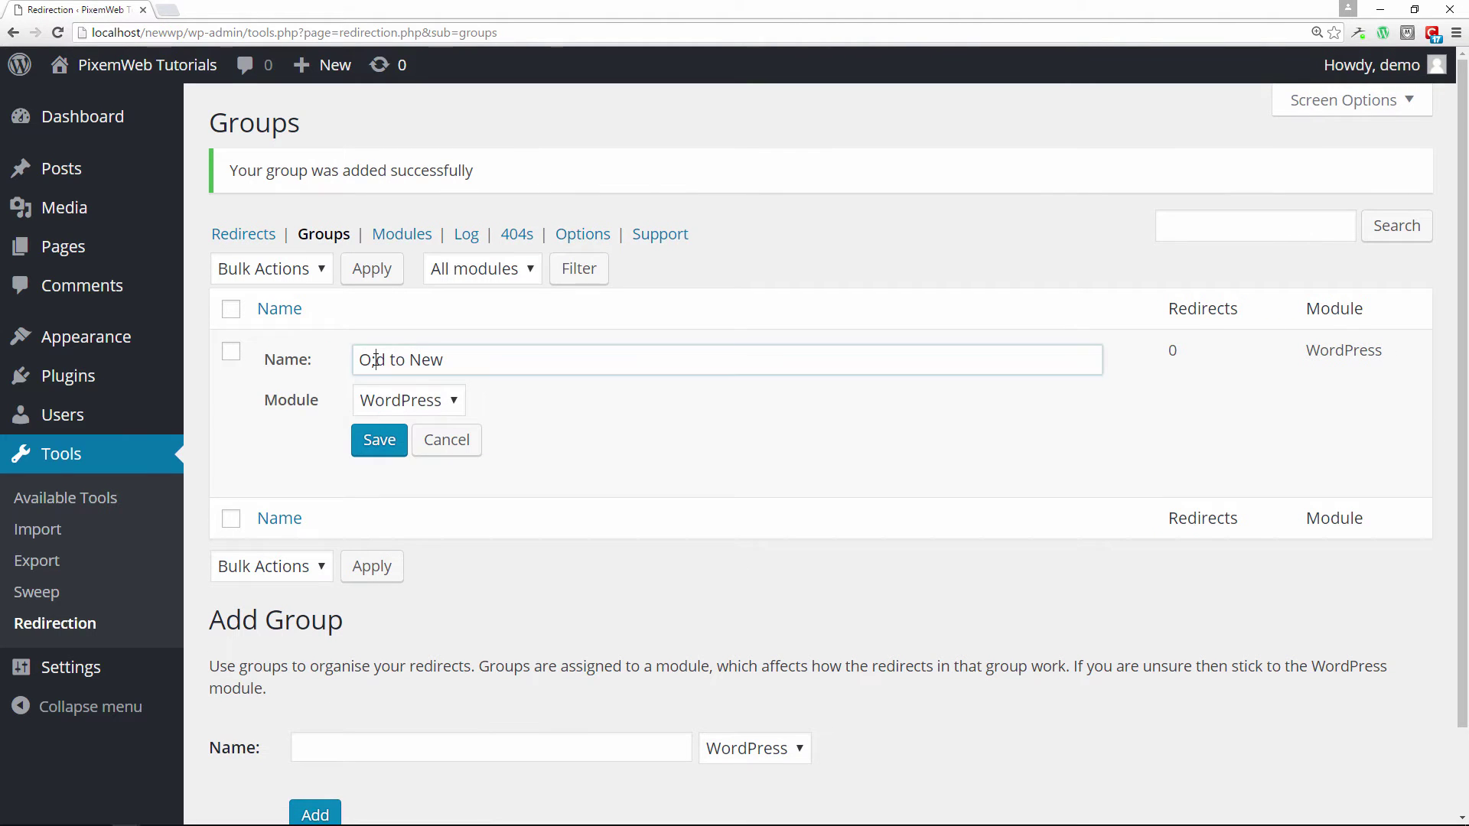
pyautogui.press('BackSpace')
pyautogui.write('l')
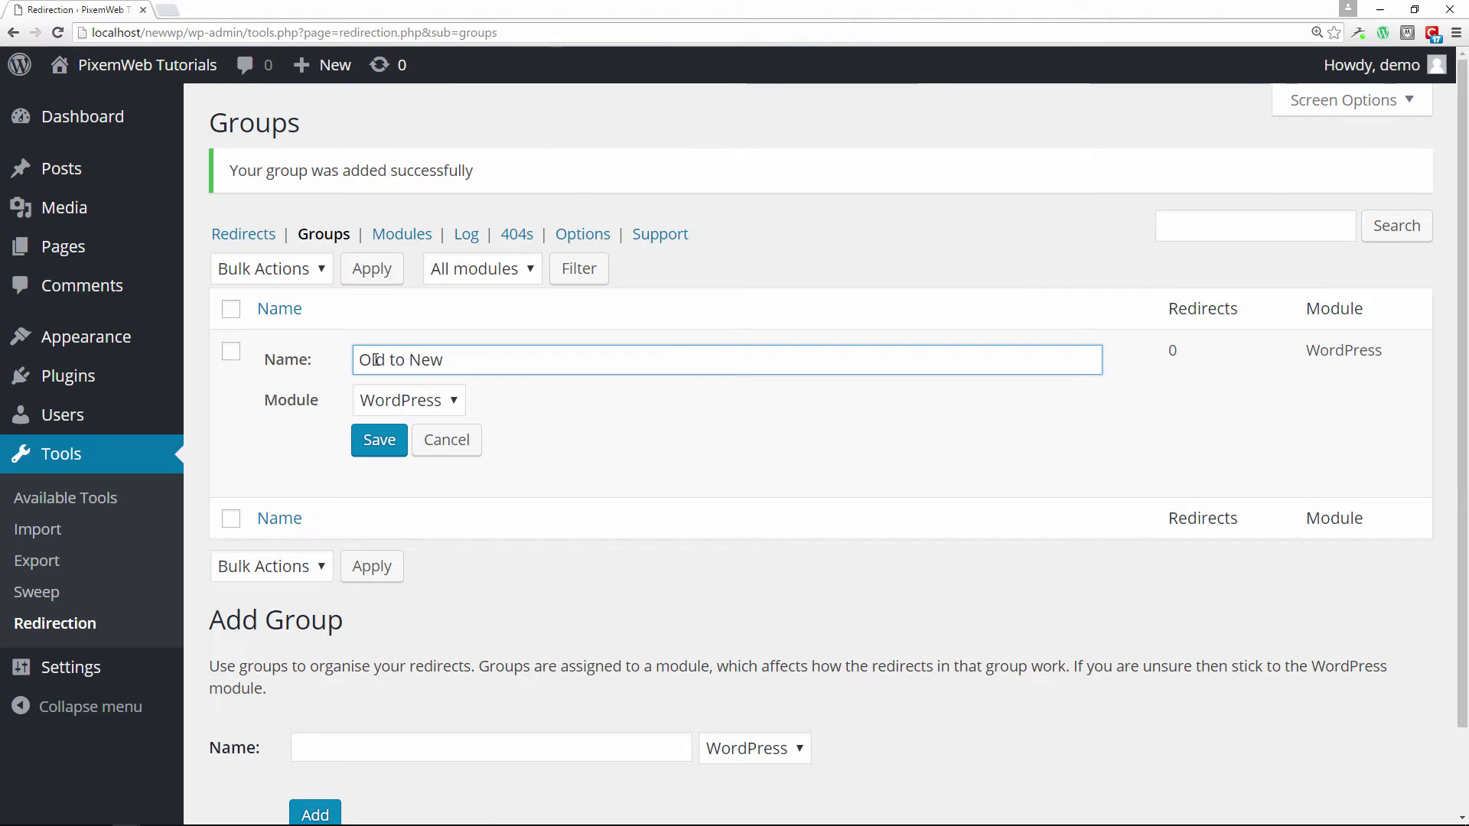
pyautogui.click(367, 440)
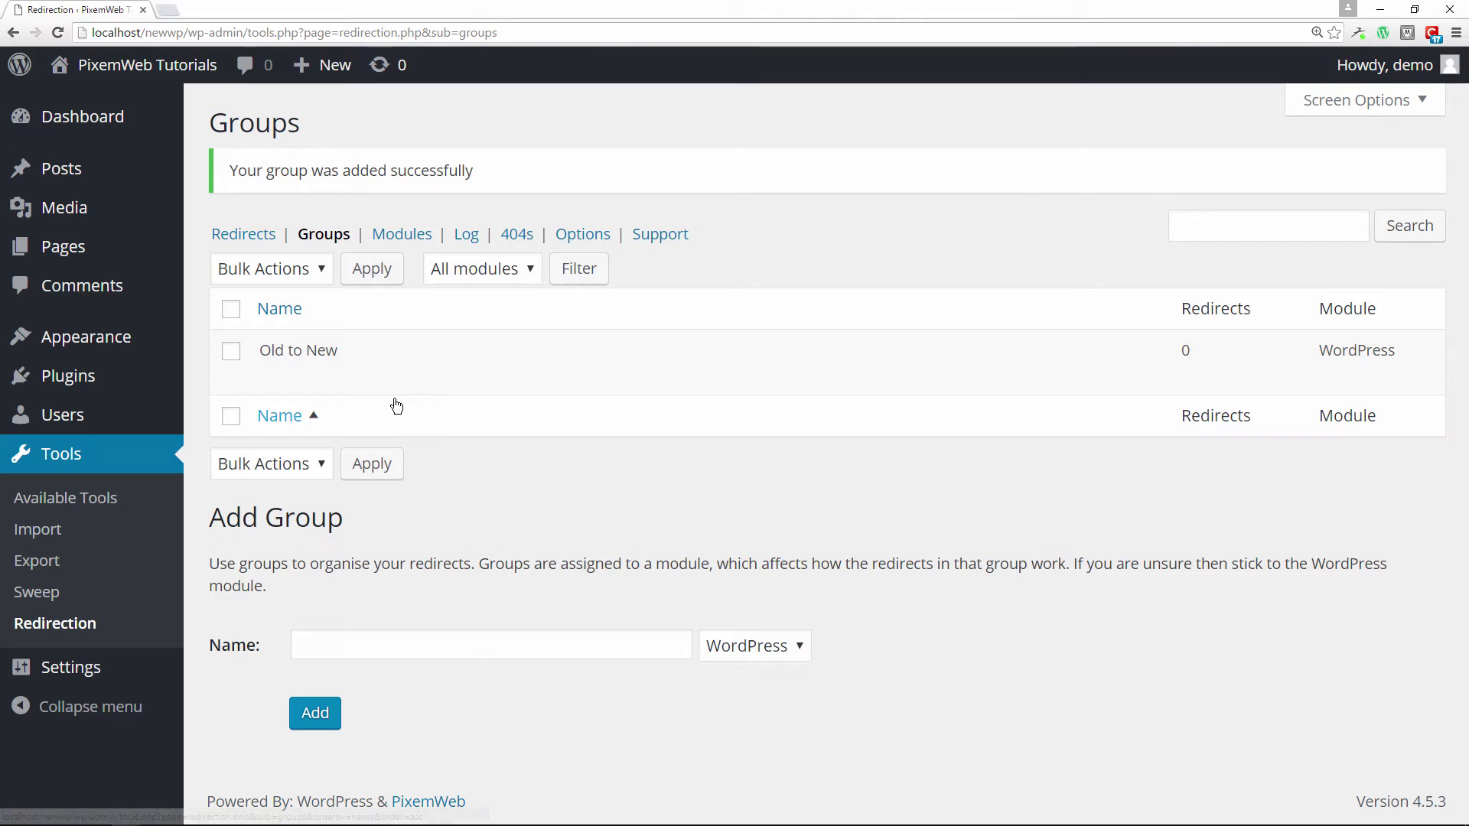
pyautogui.click(259, 245)
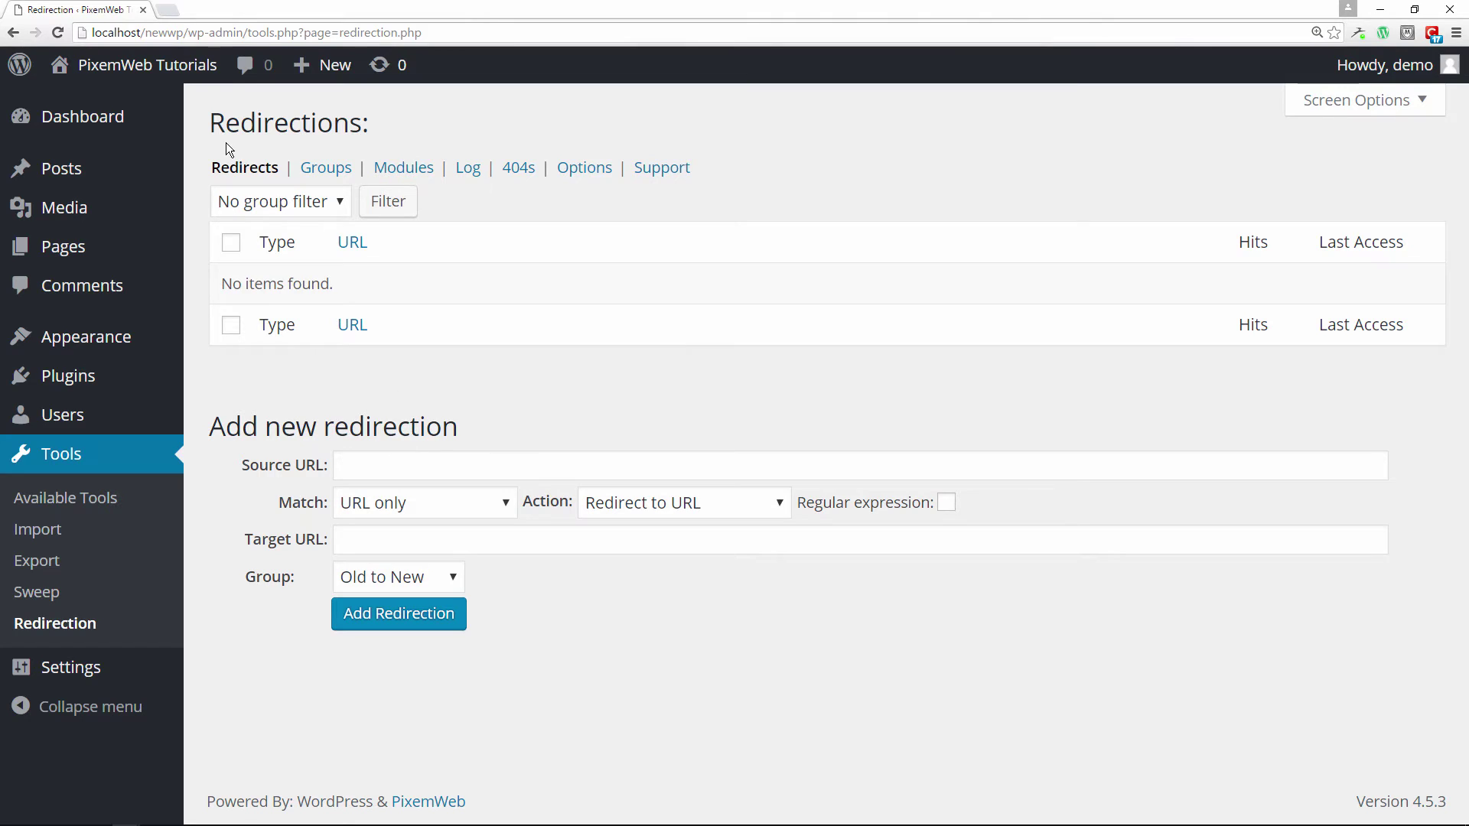
# - Set the Source URL to the site address localhost/newwp/ plus 'old-page/'
pyautogui.click(190, 34)
pyautogui.click(191, 35)
pyautogui.moveTo(188, 35); pyautogui.dragTo(93, 34)
pyautogui.rightClick(95, 34)
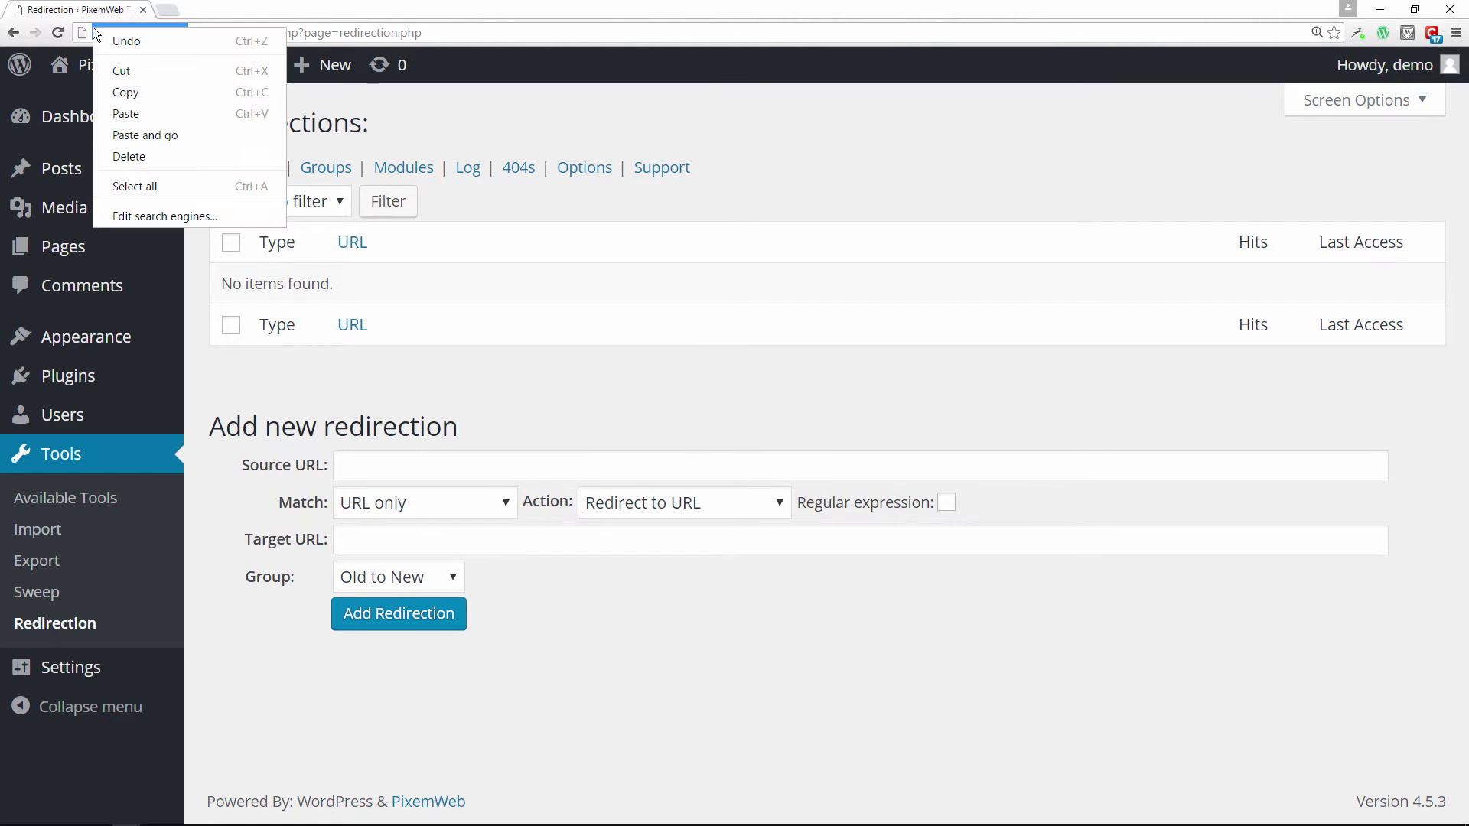
pyautogui.click(127, 92)
pyautogui.click(425, 462)
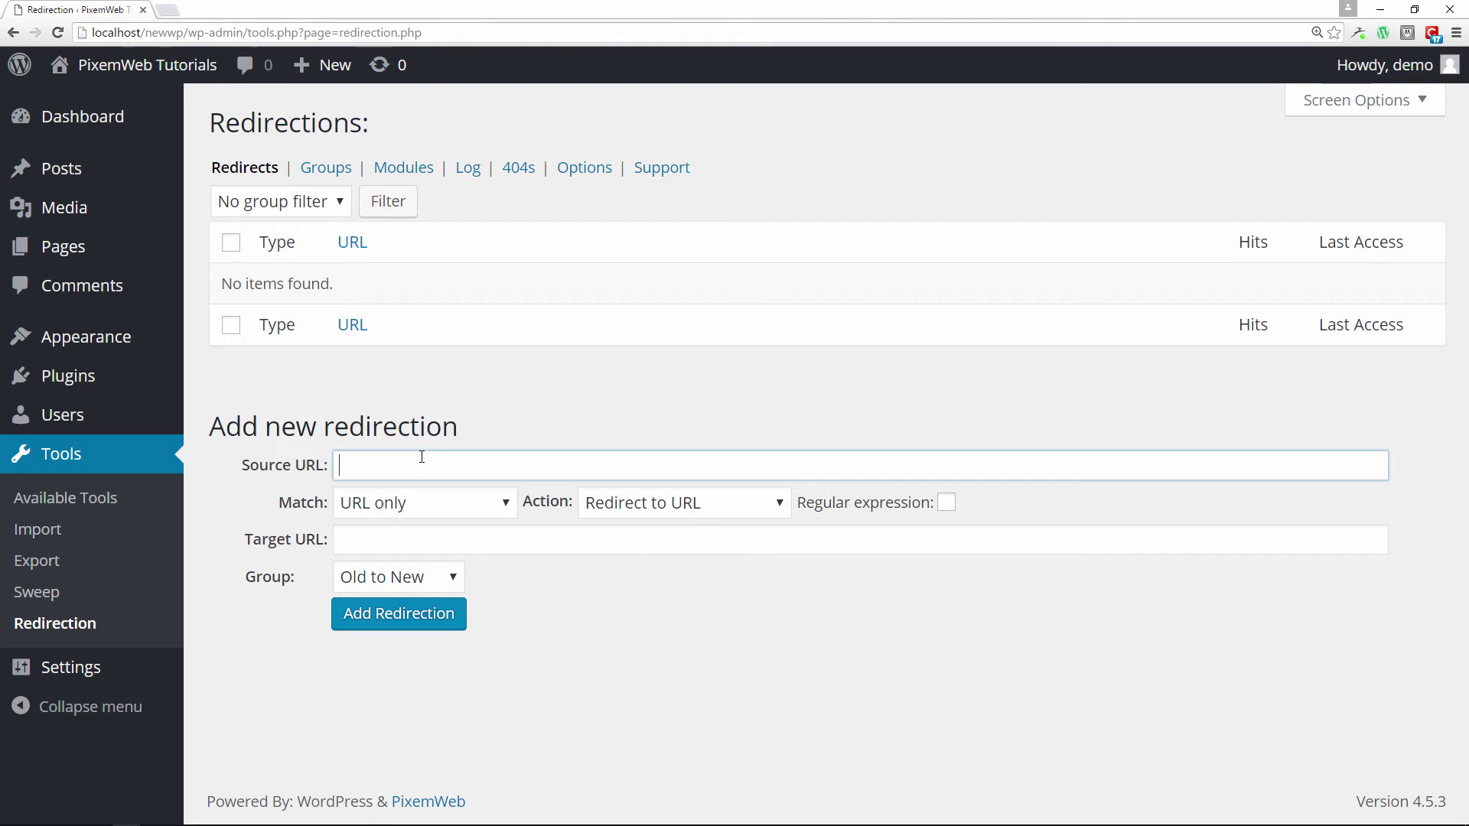
pyautogui.rightClick(429, 462)
pyautogui.click(497, 569)
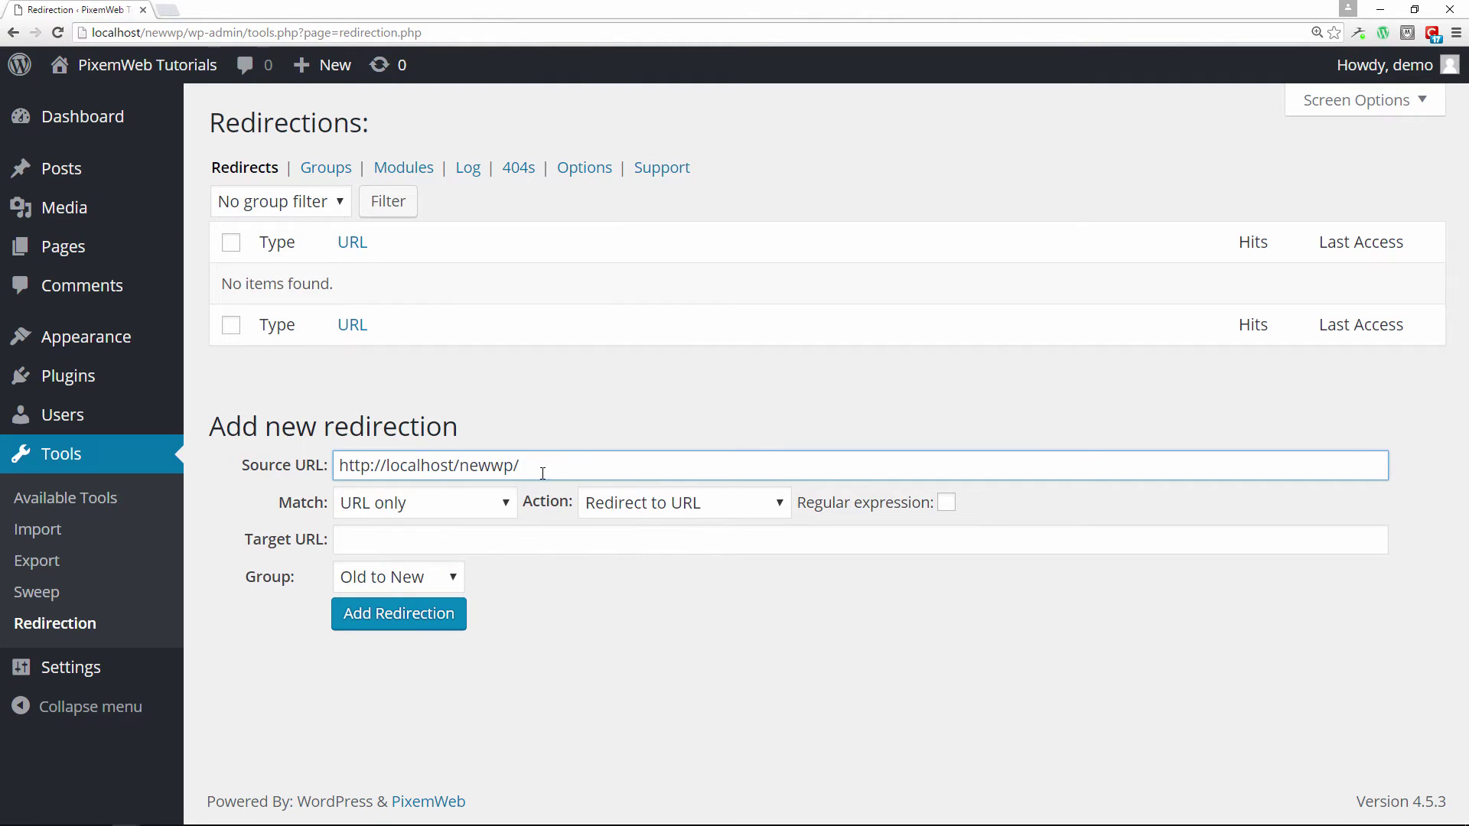
pyautogui.write('old-page/')
# - Set the Target URL to the same address with 'new-page' and add the redirection
pyautogui.moveTo(599, 467); pyautogui.dragTo(336, 467)
pyautogui.rightClick(372, 467)
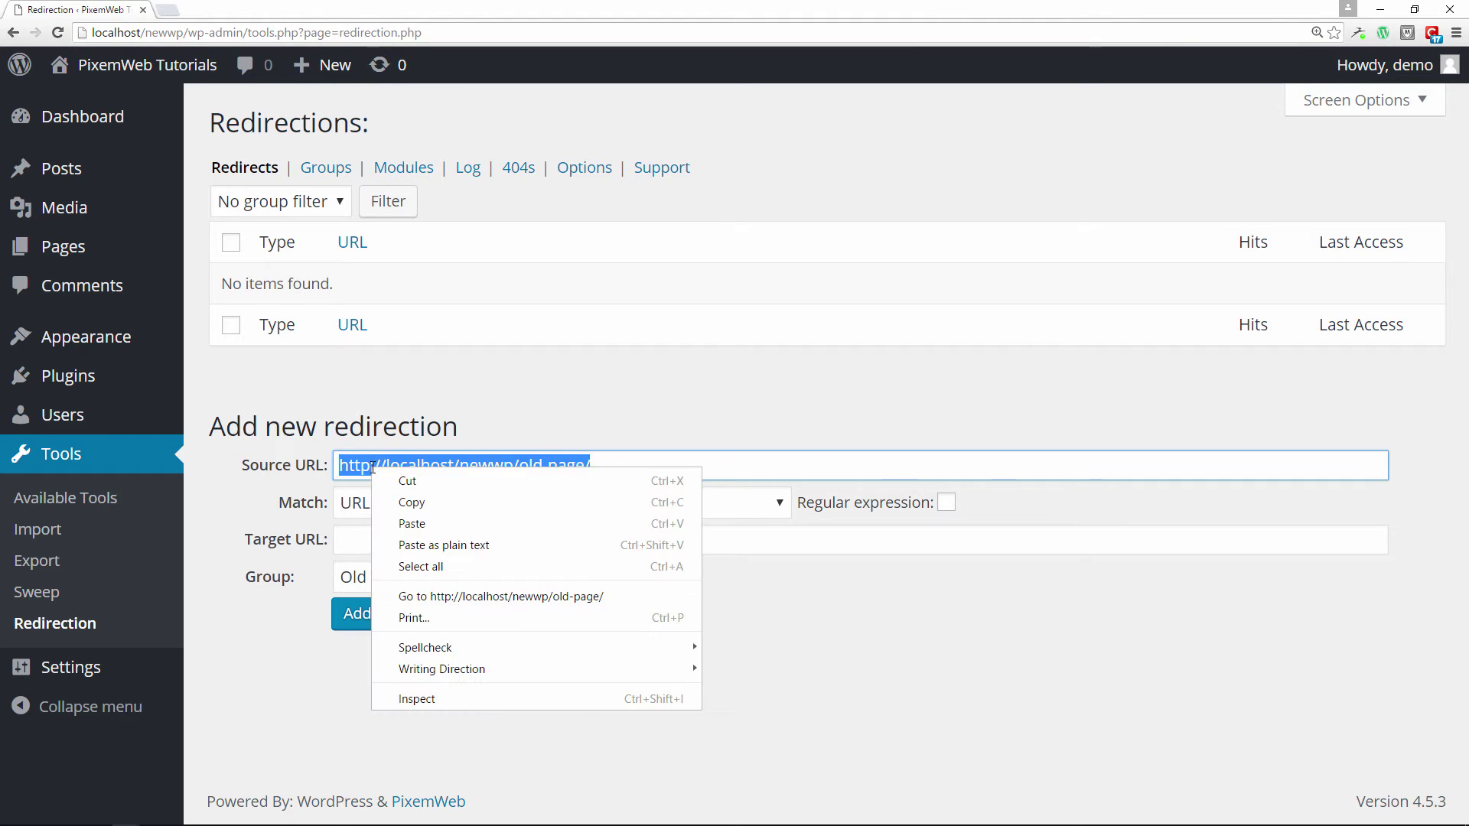
pyautogui.click(392, 502)
pyautogui.click(380, 538)
pyautogui.hotkey('ctrl', 'v')
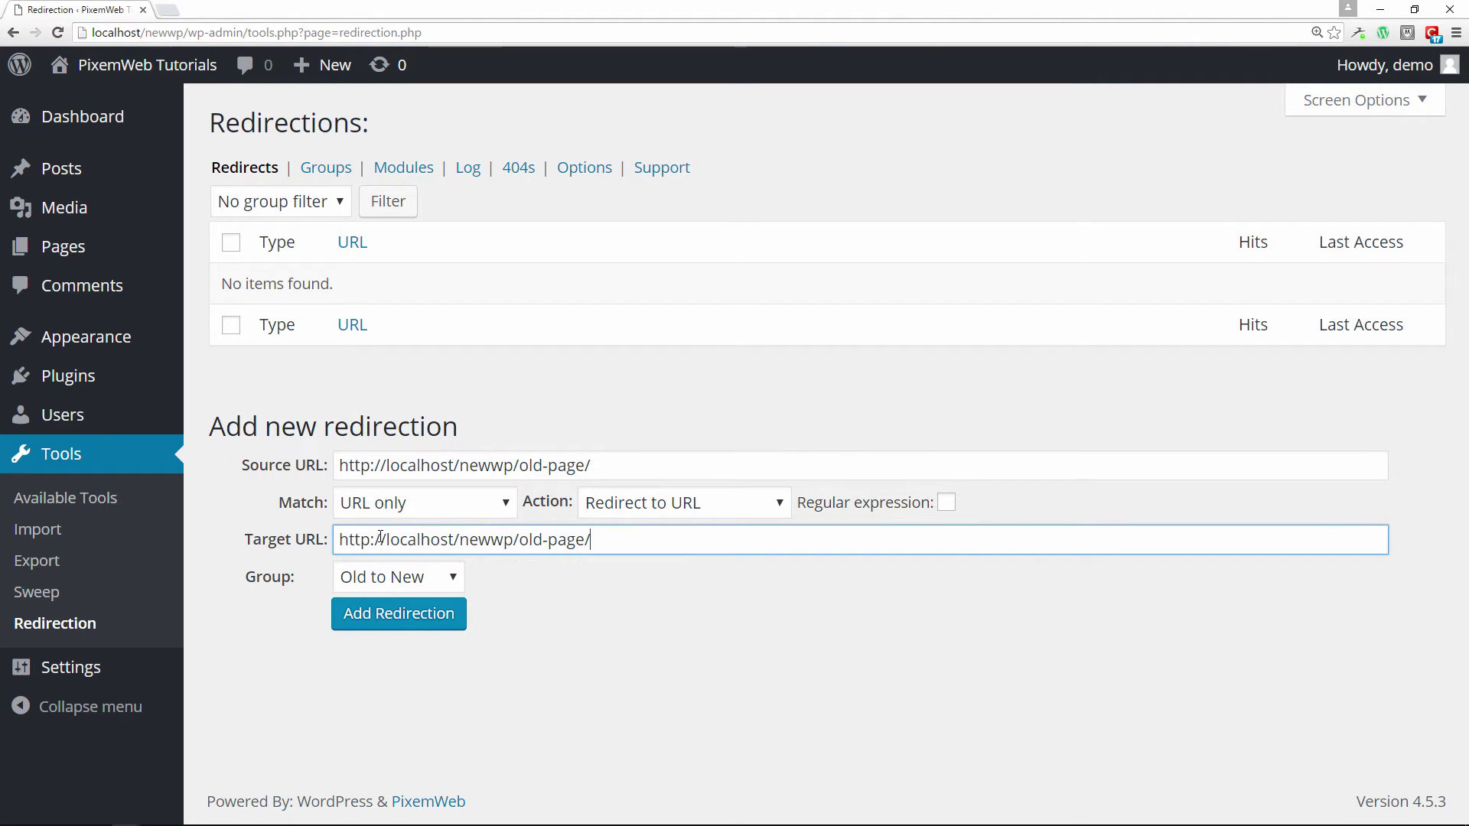
pyautogui.press('Left')
pyautogui.press('Left')
pyautogui.press('Left')
pyautogui.press('Left')
pyautogui.press('BackSpace')
pyautogui.press('BackSpace')
pyautogui.press('BackSpace')
pyautogui.write('new')
pyautogui.click(420, 621)
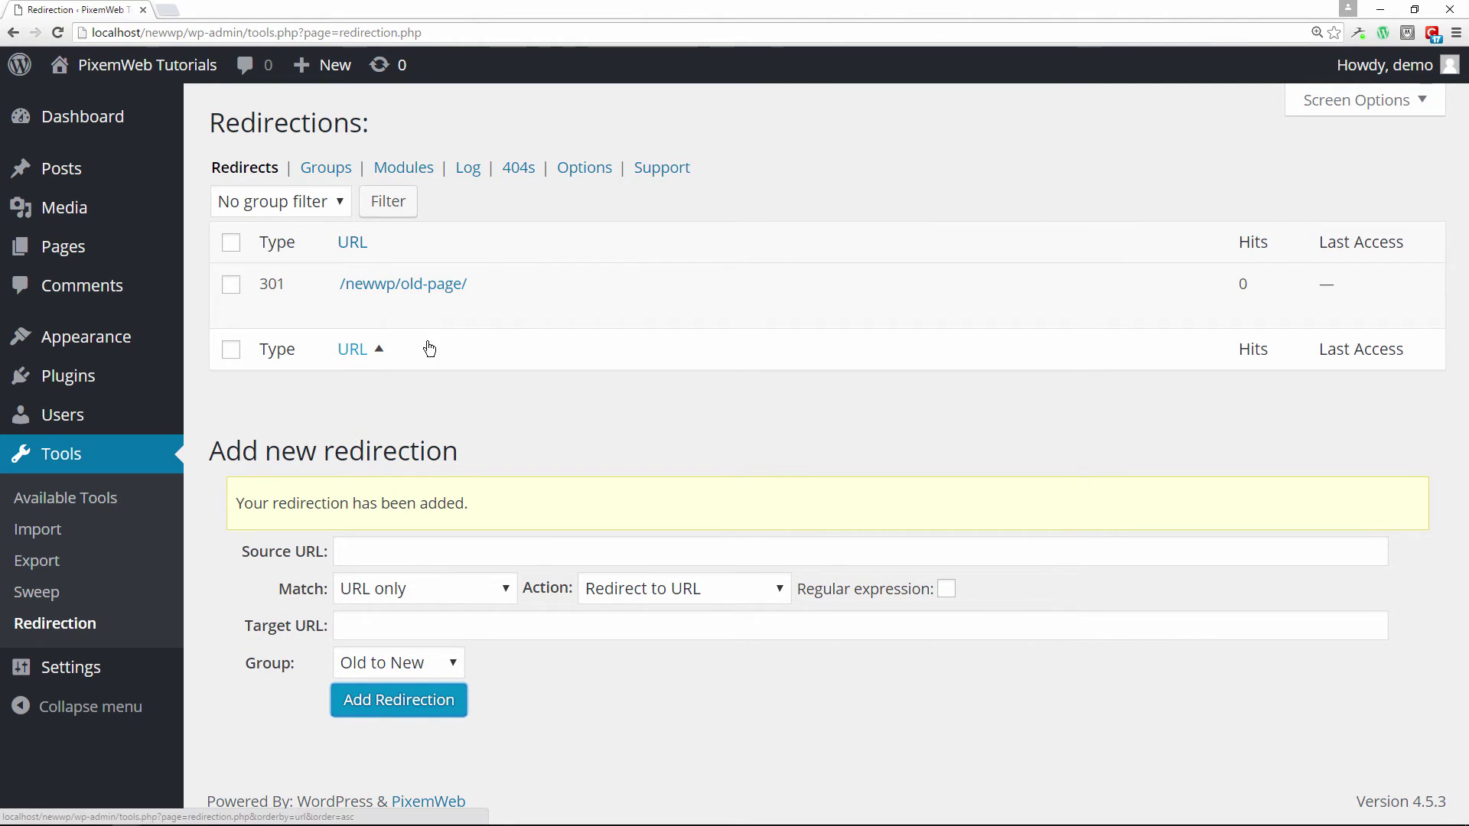
# - Check the Modules page, which lists 1 WordPress redirect, then view the empty Log
pyautogui.click(403, 179)
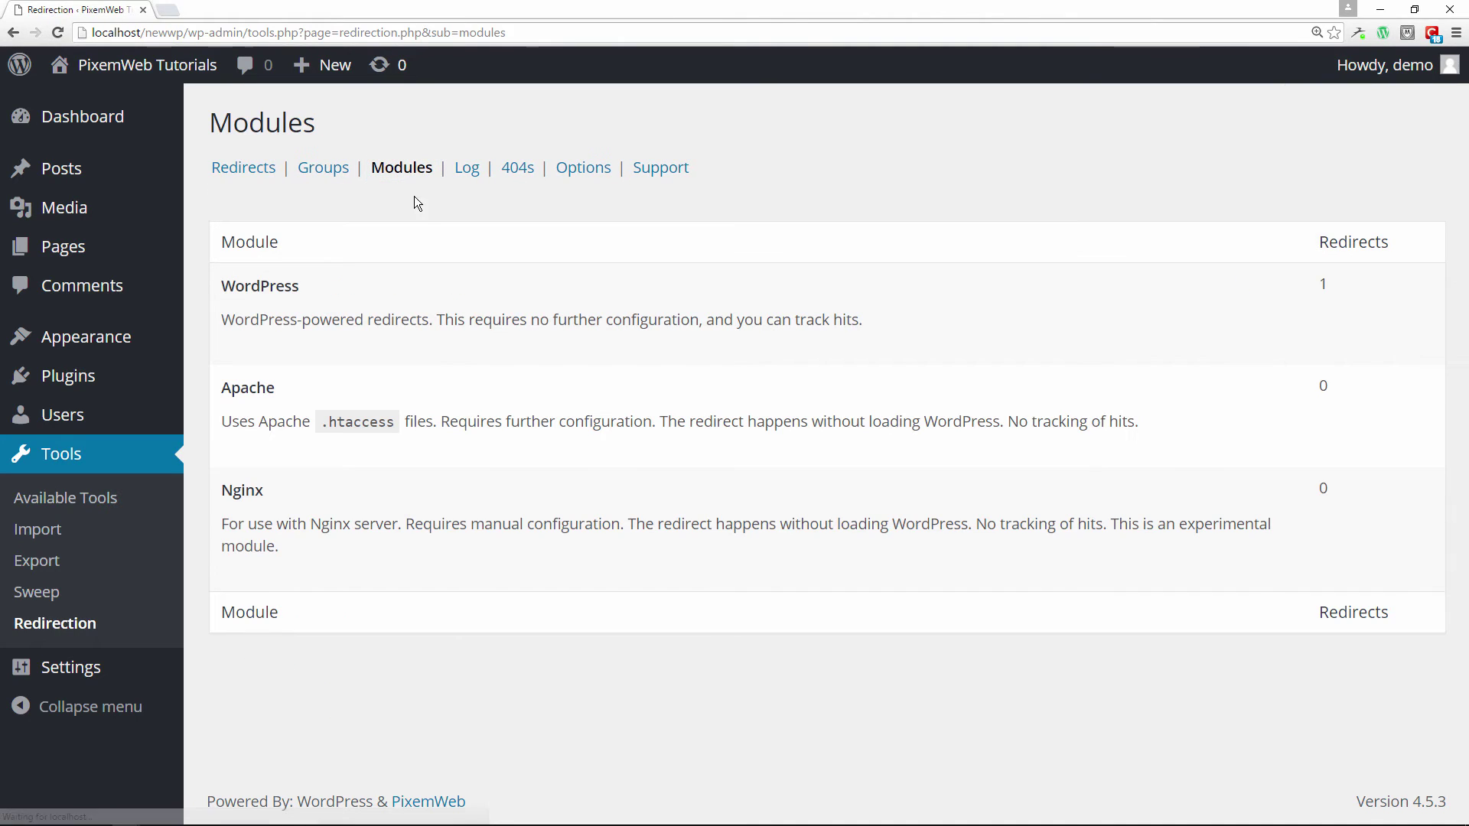
pyautogui.moveTo(269, 279)
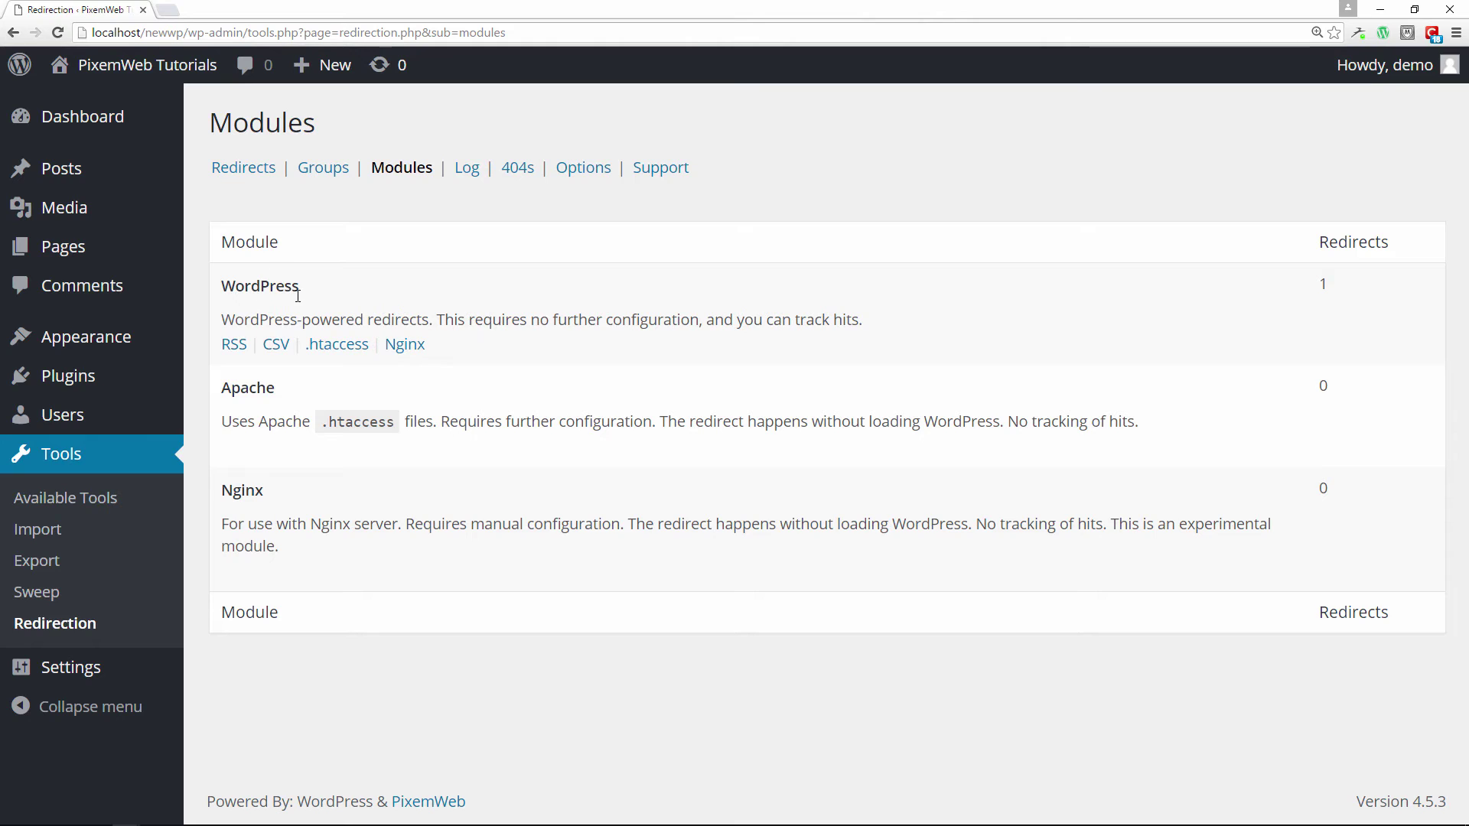
pyautogui.moveTo(230, 428)
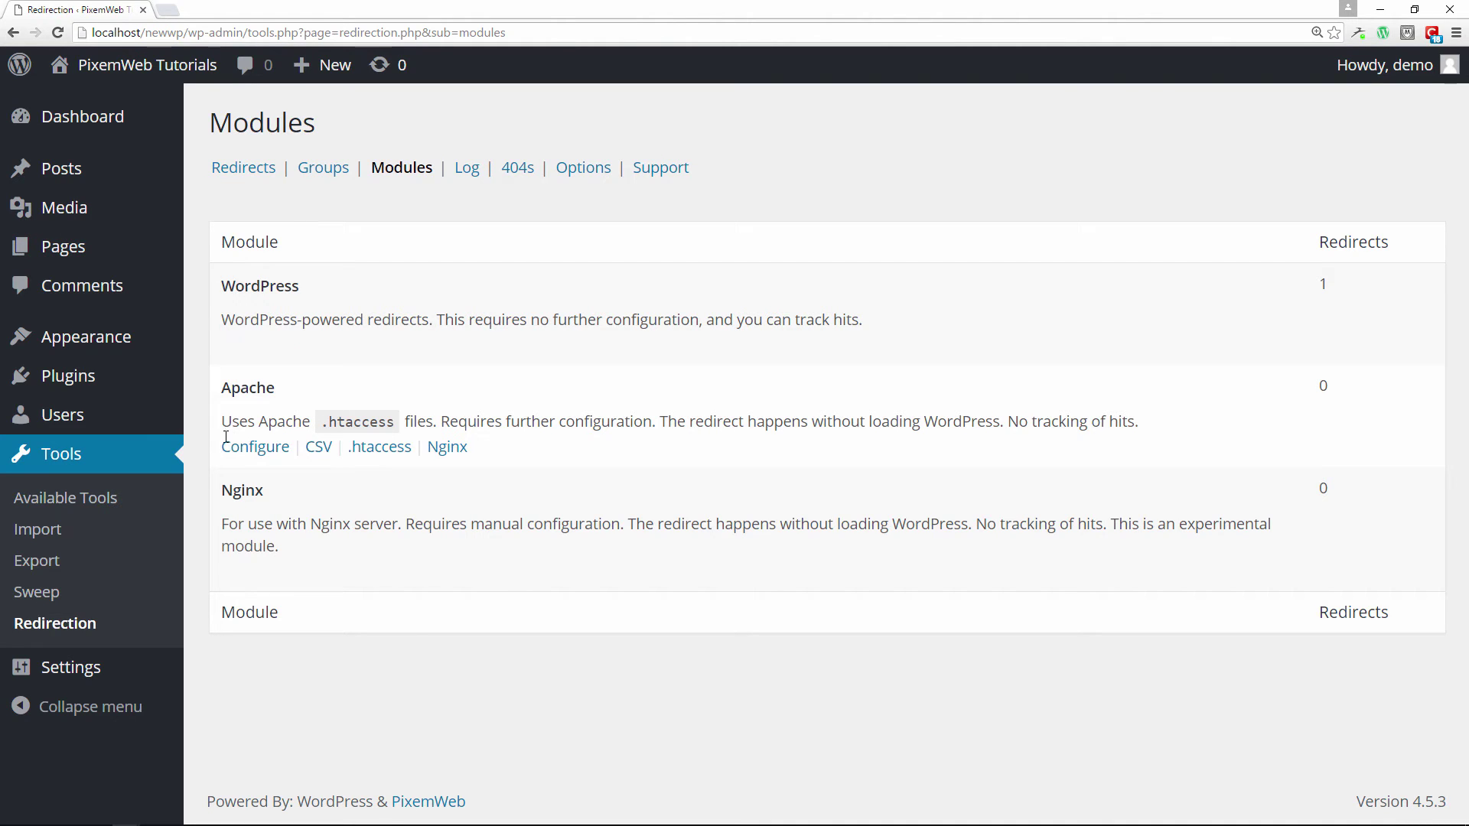
pyautogui.moveTo(373, 297)
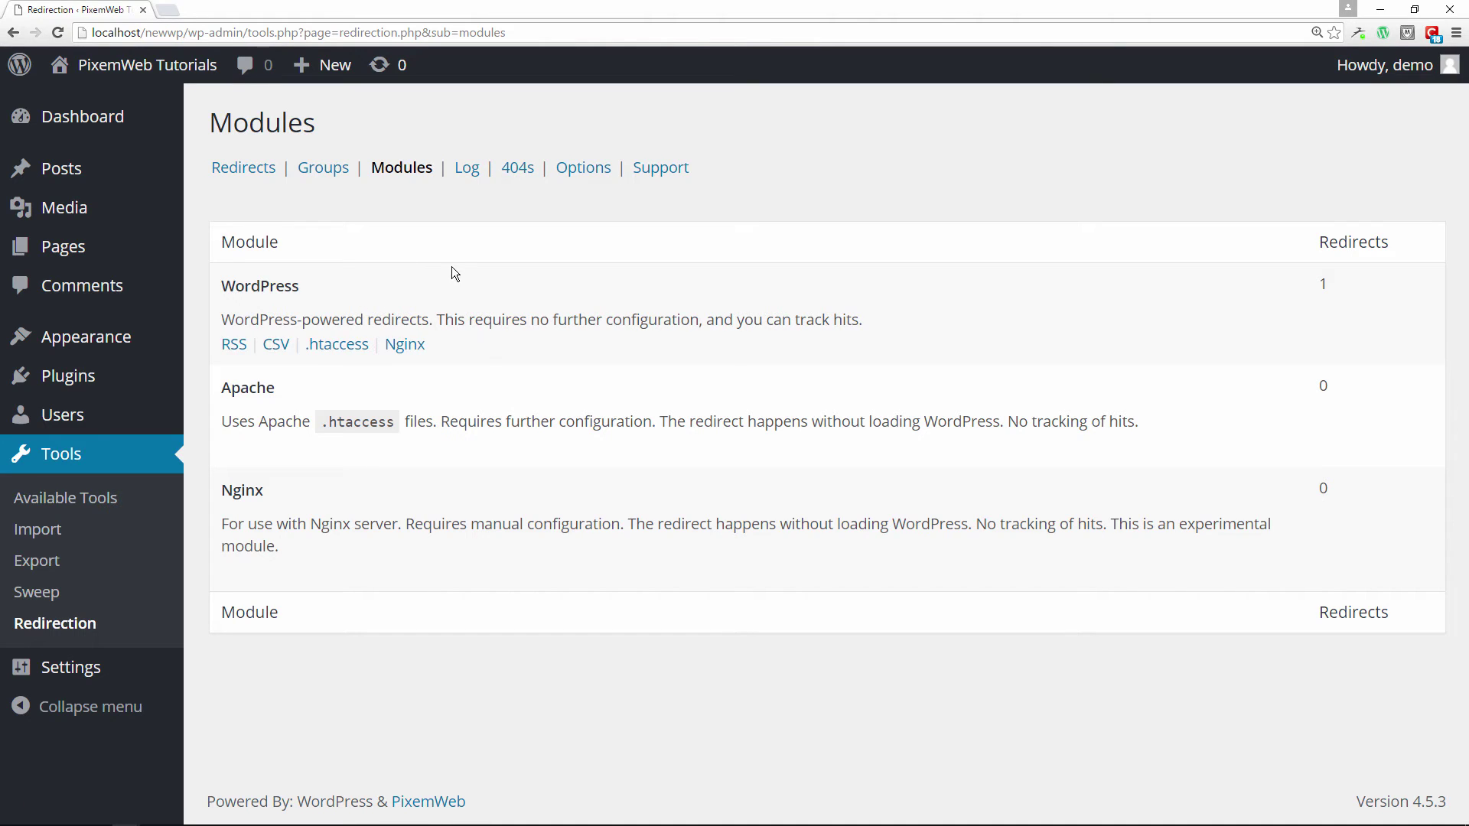
pyautogui.click(469, 173)
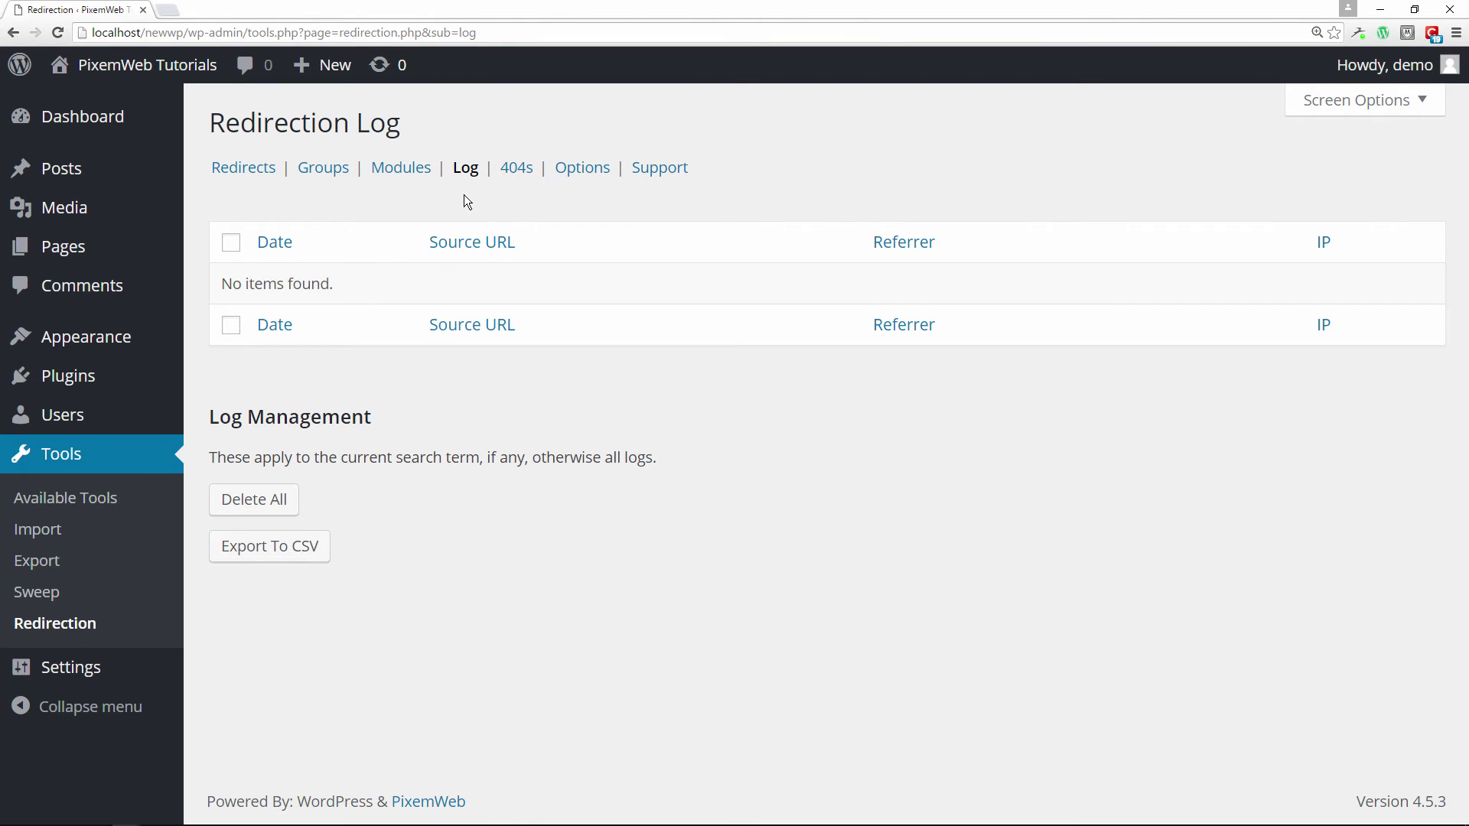
# - Look over the empty 404s log and the Options page, then view the Support page
pyautogui.click(503, 175)
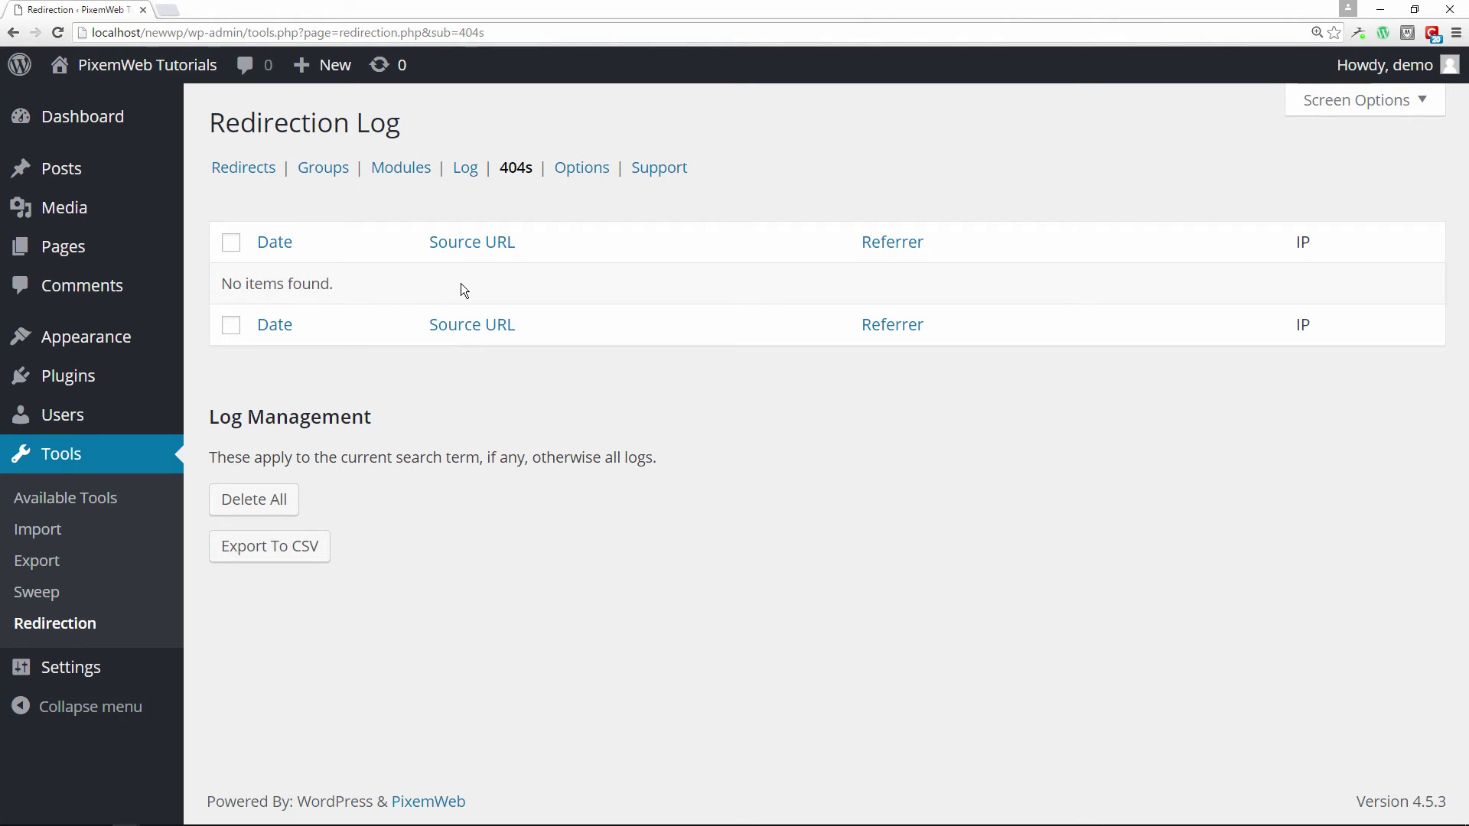
pyautogui.click(579, 171)
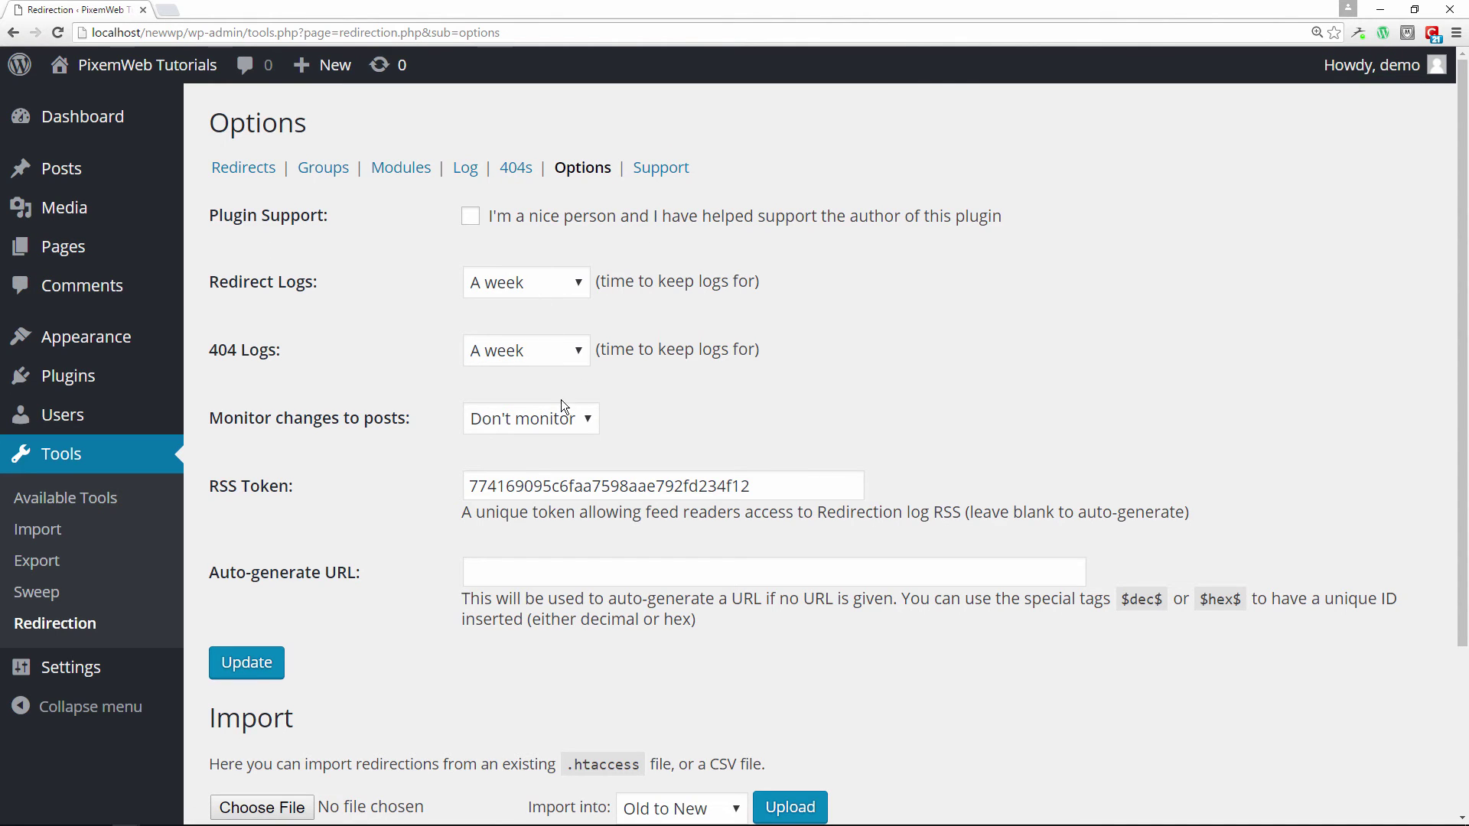
pyautogui.scroll(-3, 563, 424)
pyautogui.scroll(3, 563, 433)
pyautogui.click(658, 169)
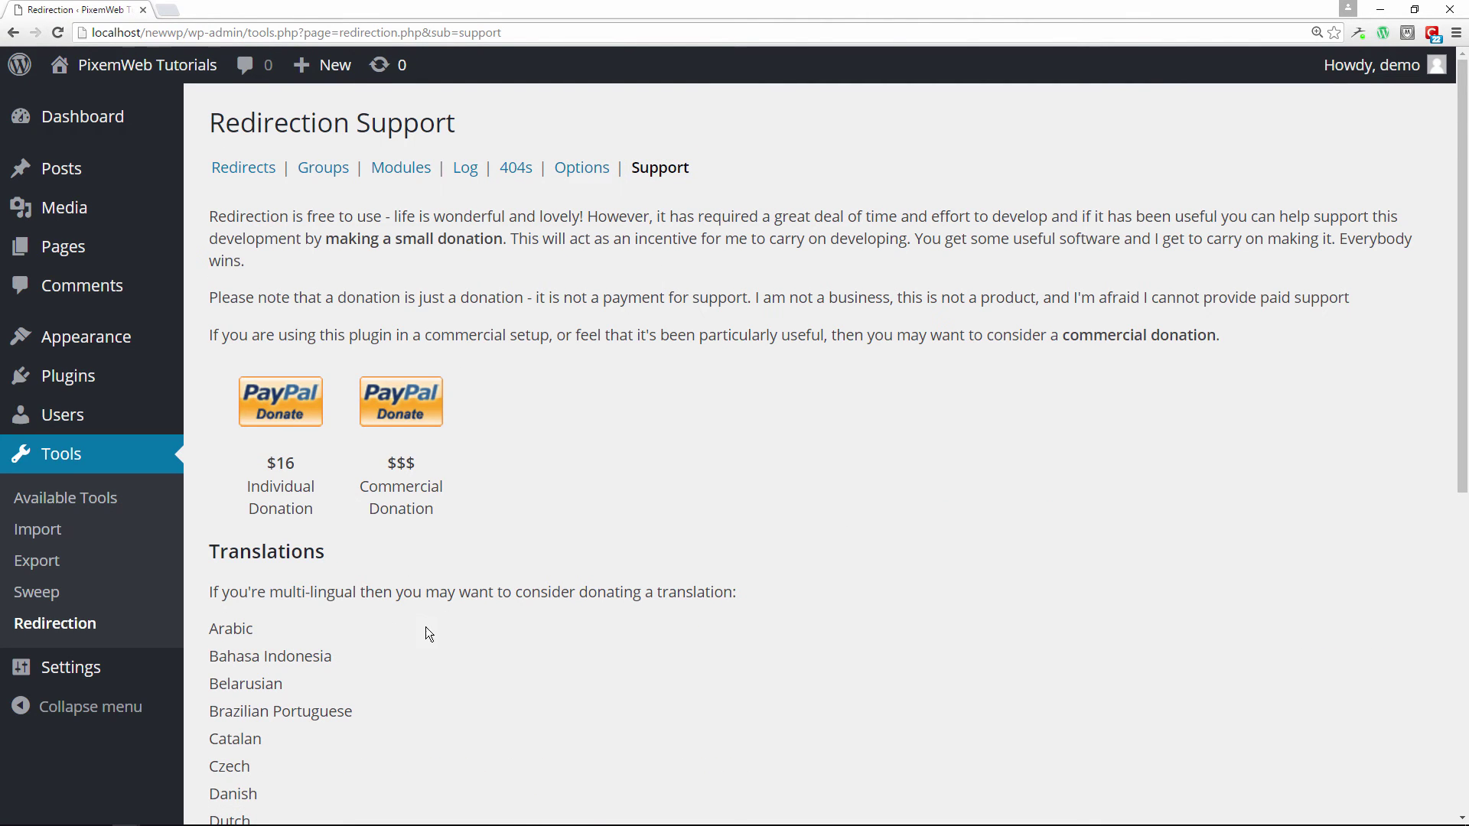
# - Verify the 301 redirect's source and target in Redirects, then go to Pages > All Pages
pyautogui.click(254, 169)
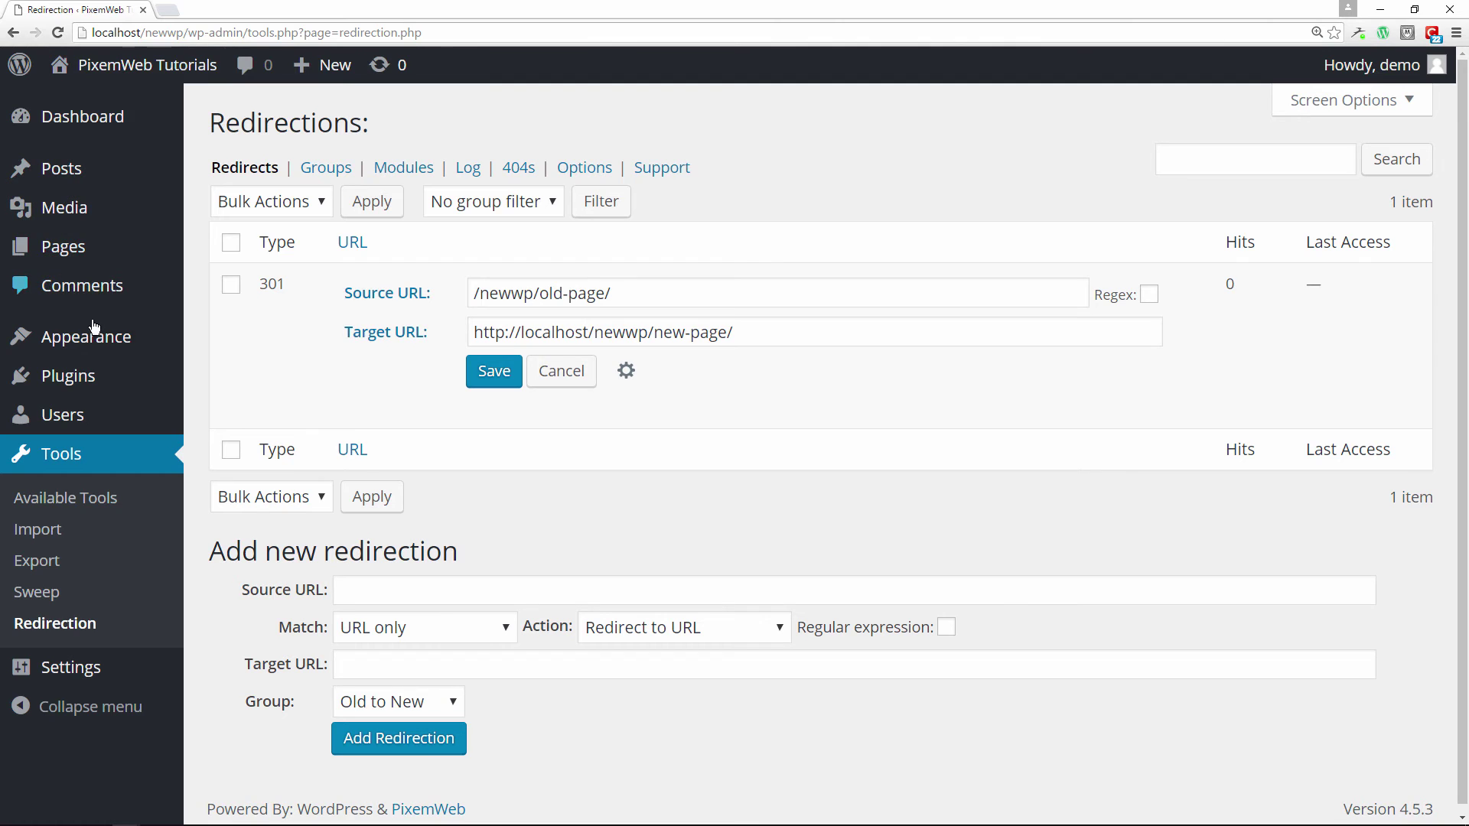
pyautogui.moveTo(67, 363)
pyautogui.moveTo(106, 257)
pyautogui.click(214, 264)
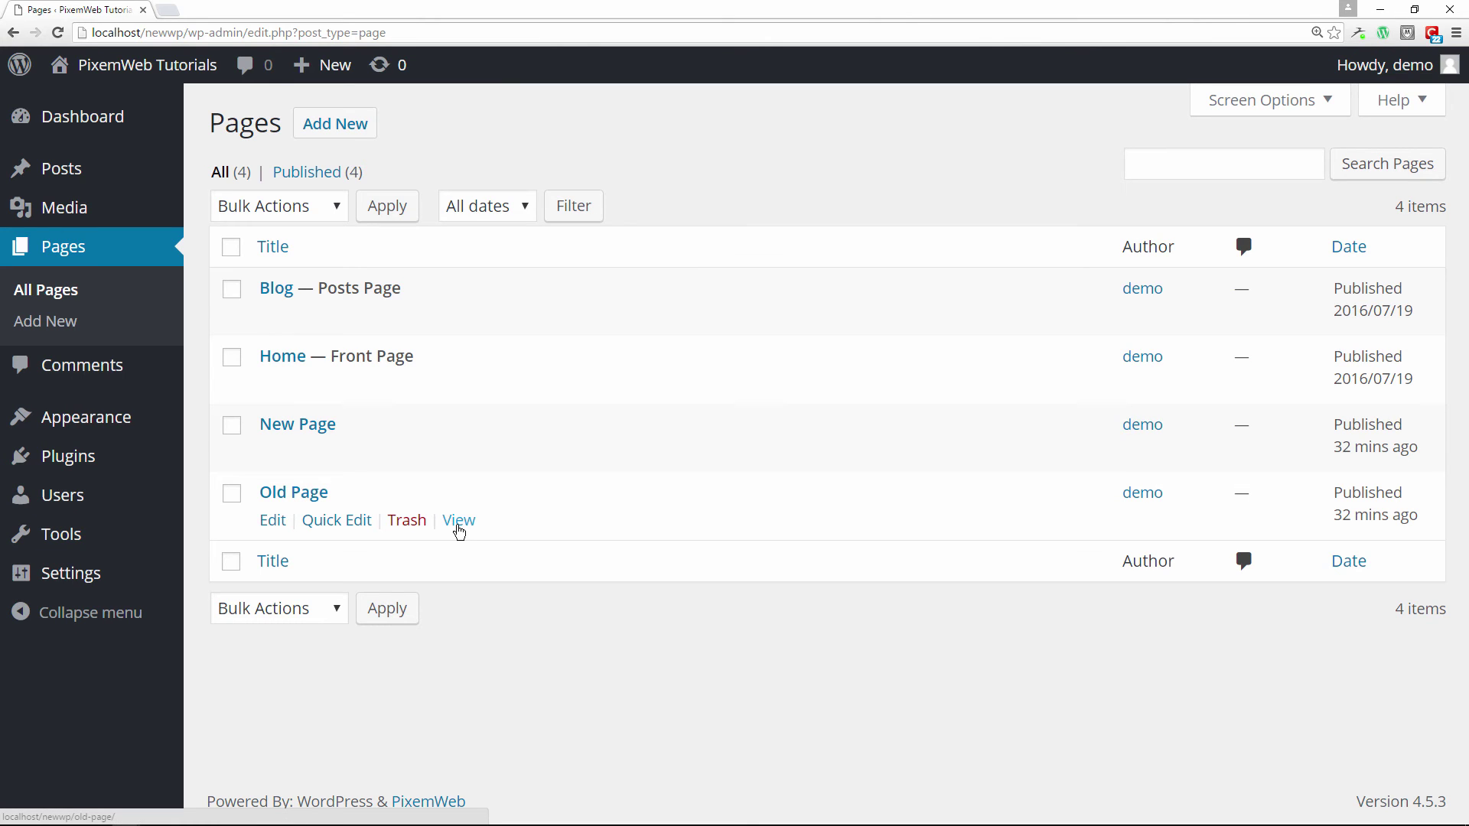
# - Load localhost/newwp/old-page/ in the browser and confirm it lands on New Page
pyautogui.click(459, 521)
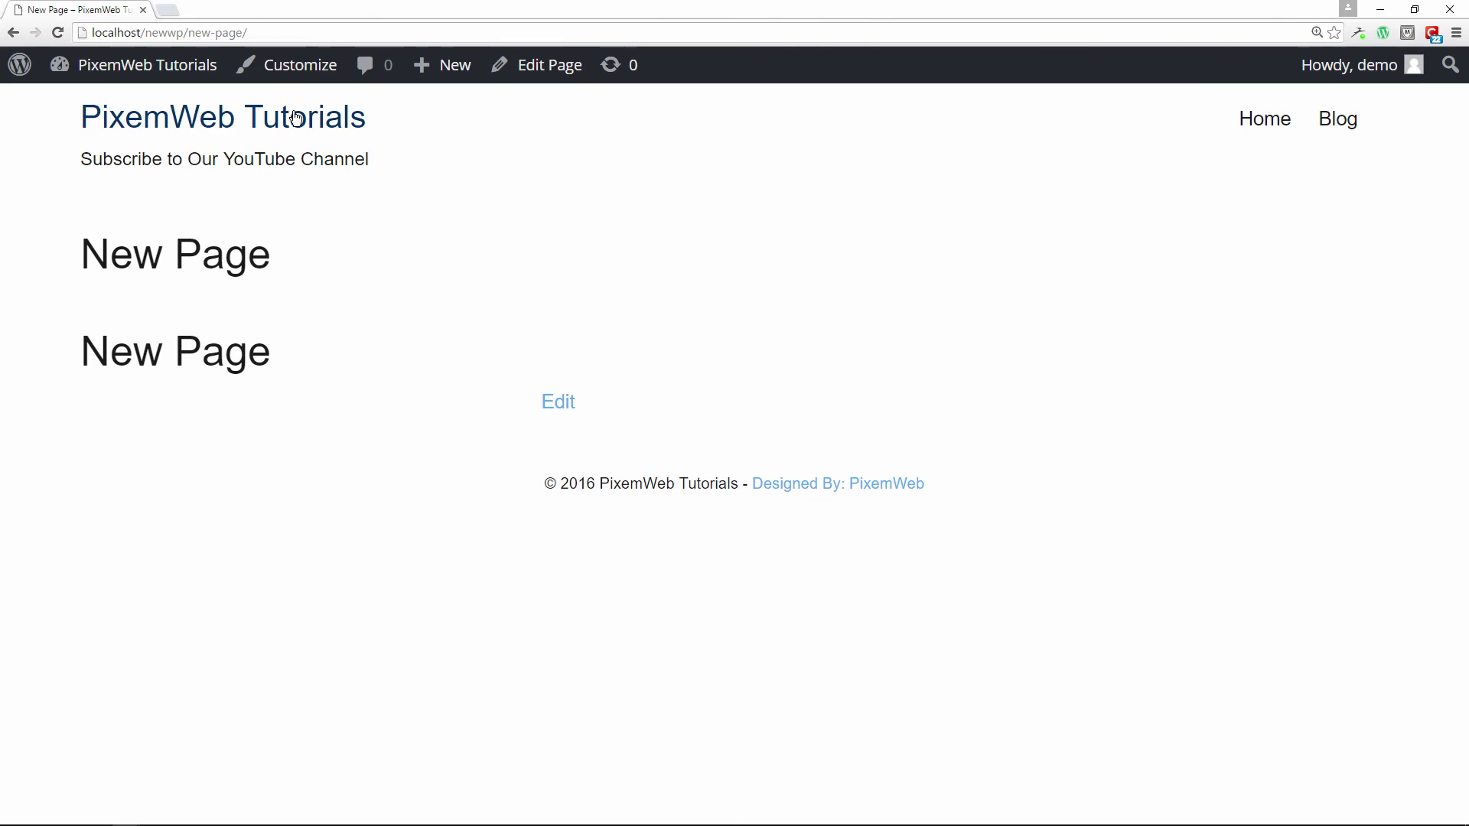
pyautogui.click(213, 33)
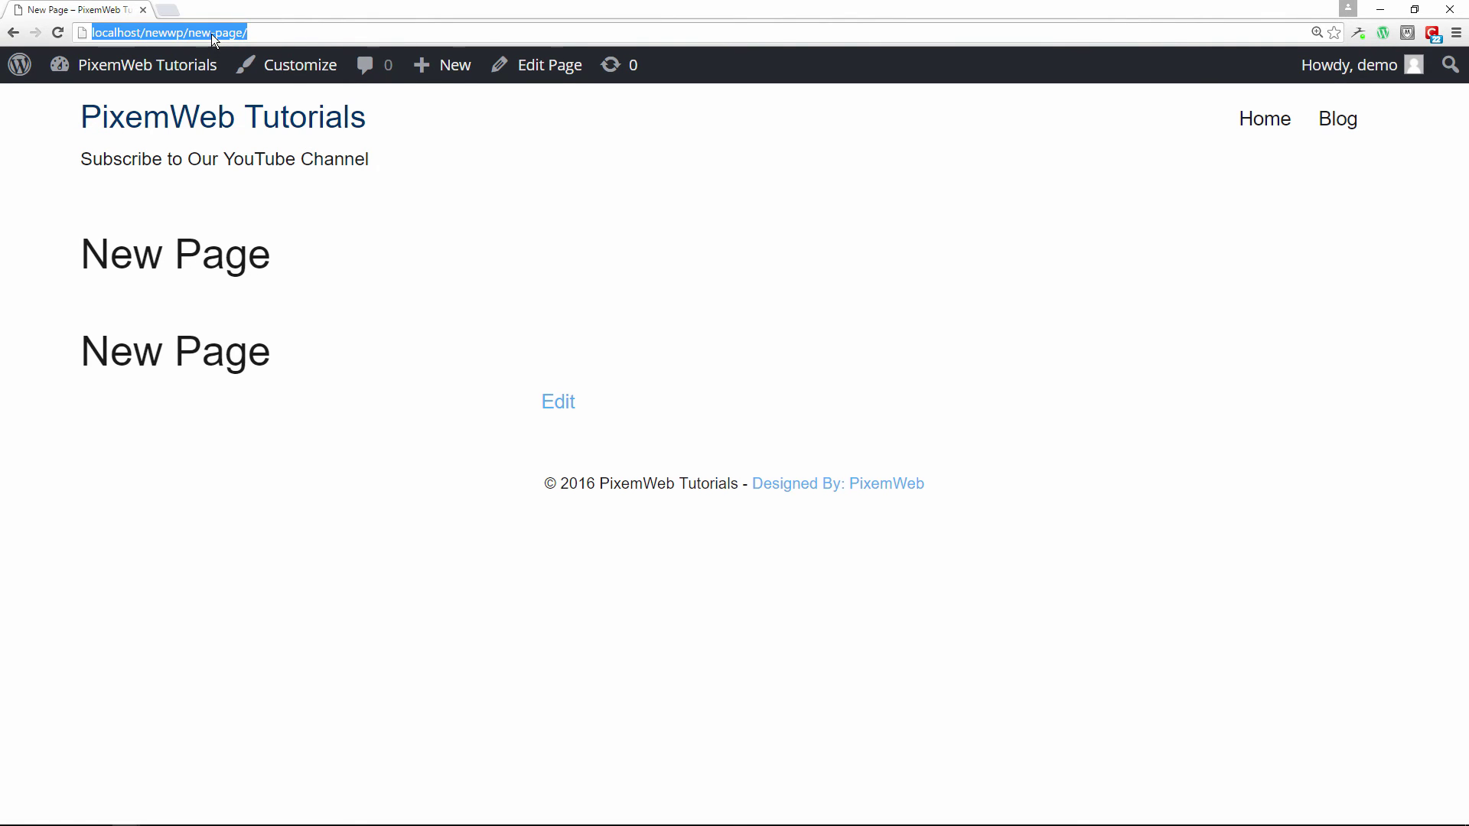
pyautogui.click(212, 32)
pyautogui.press('BackSpace')
pyautogui.press('BackSpace')
pyautogui.press('BackSpace')
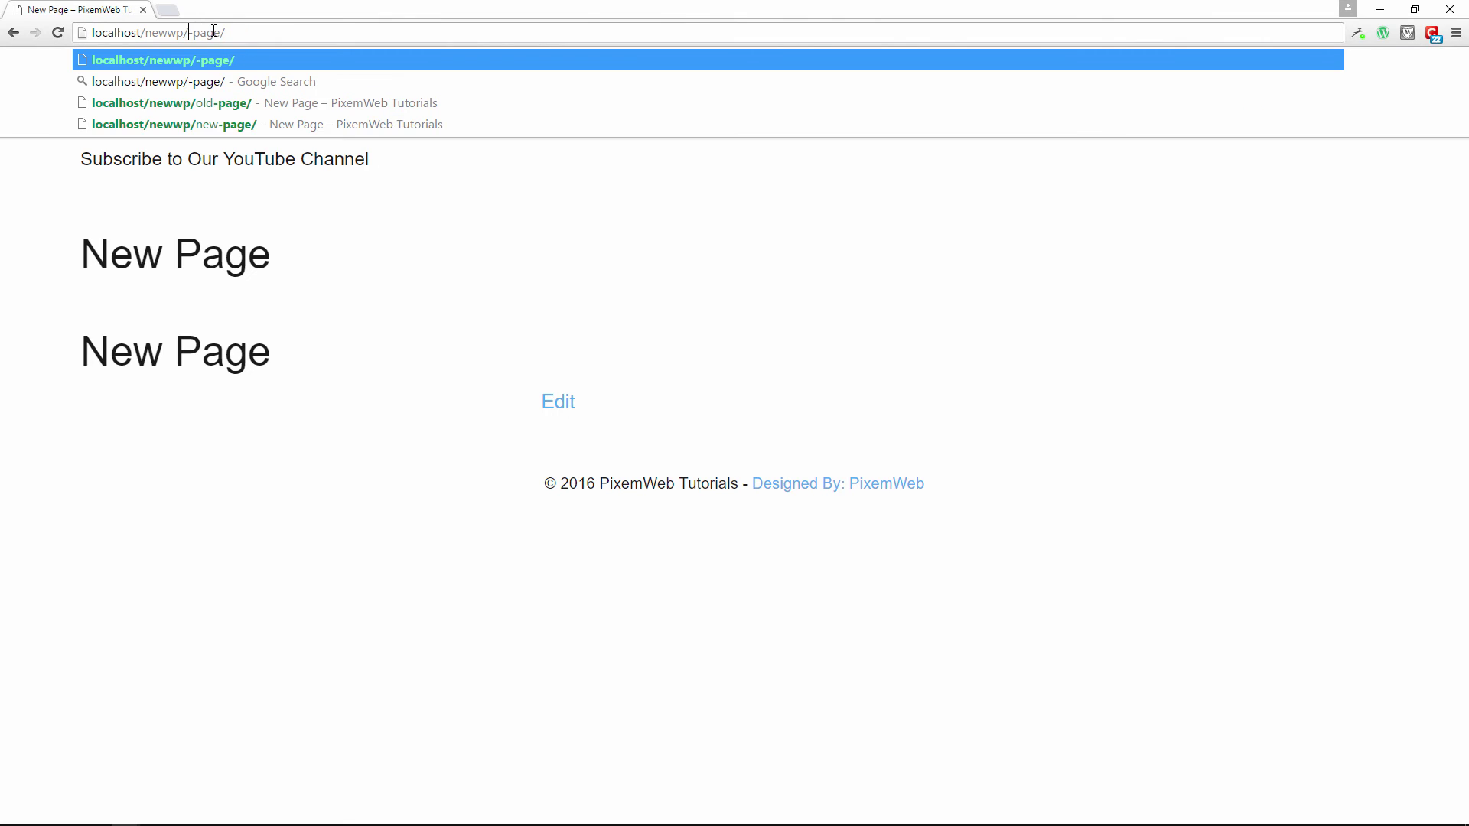
pyautogui.write('old')
pyautogui.press('Return')
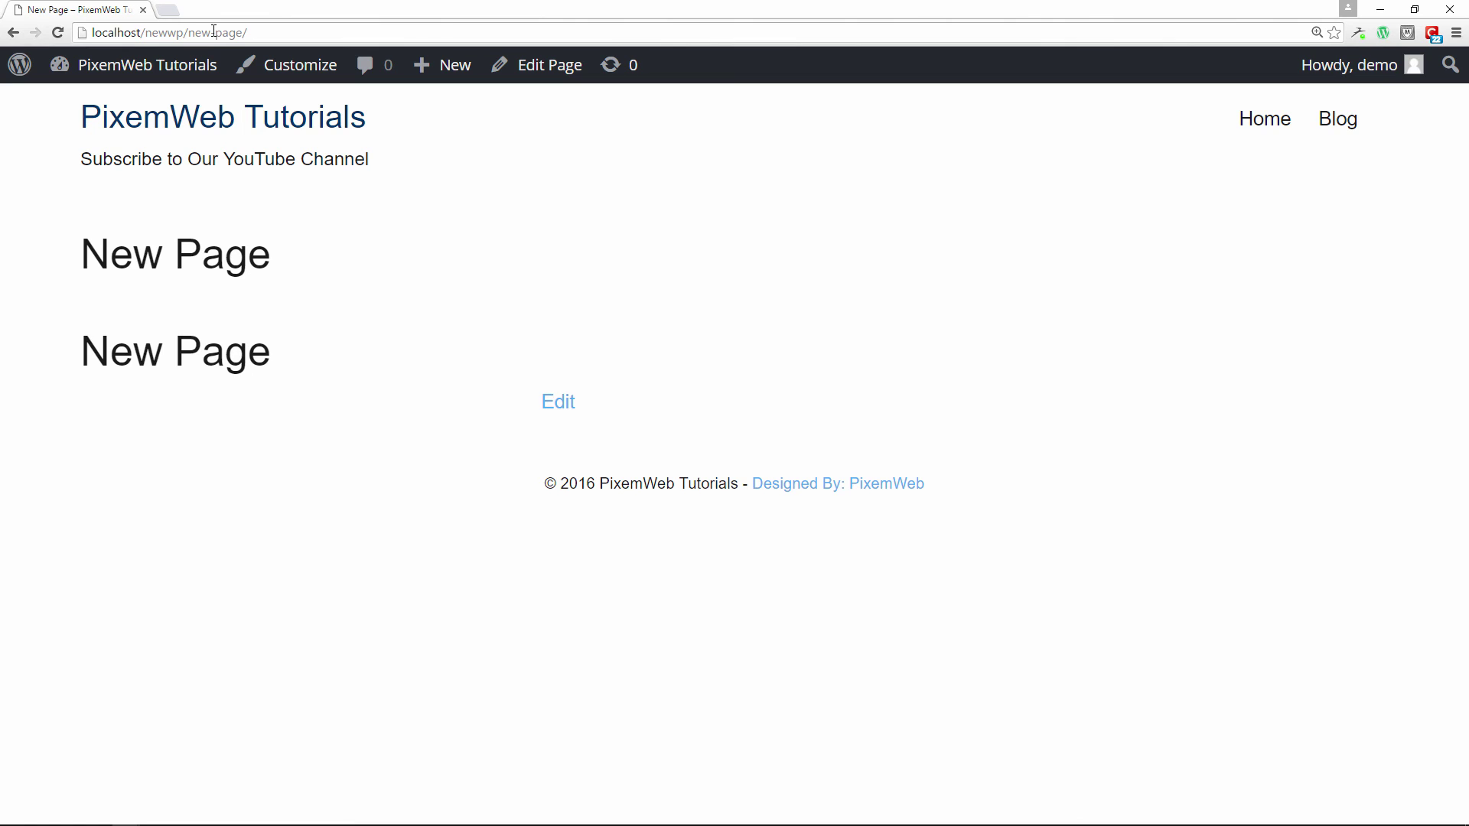
# - Go back from the live site to the WordPress admin Dashboard
pyautogui.moveTo(154, 66)
pyautogui.click(123, 105)
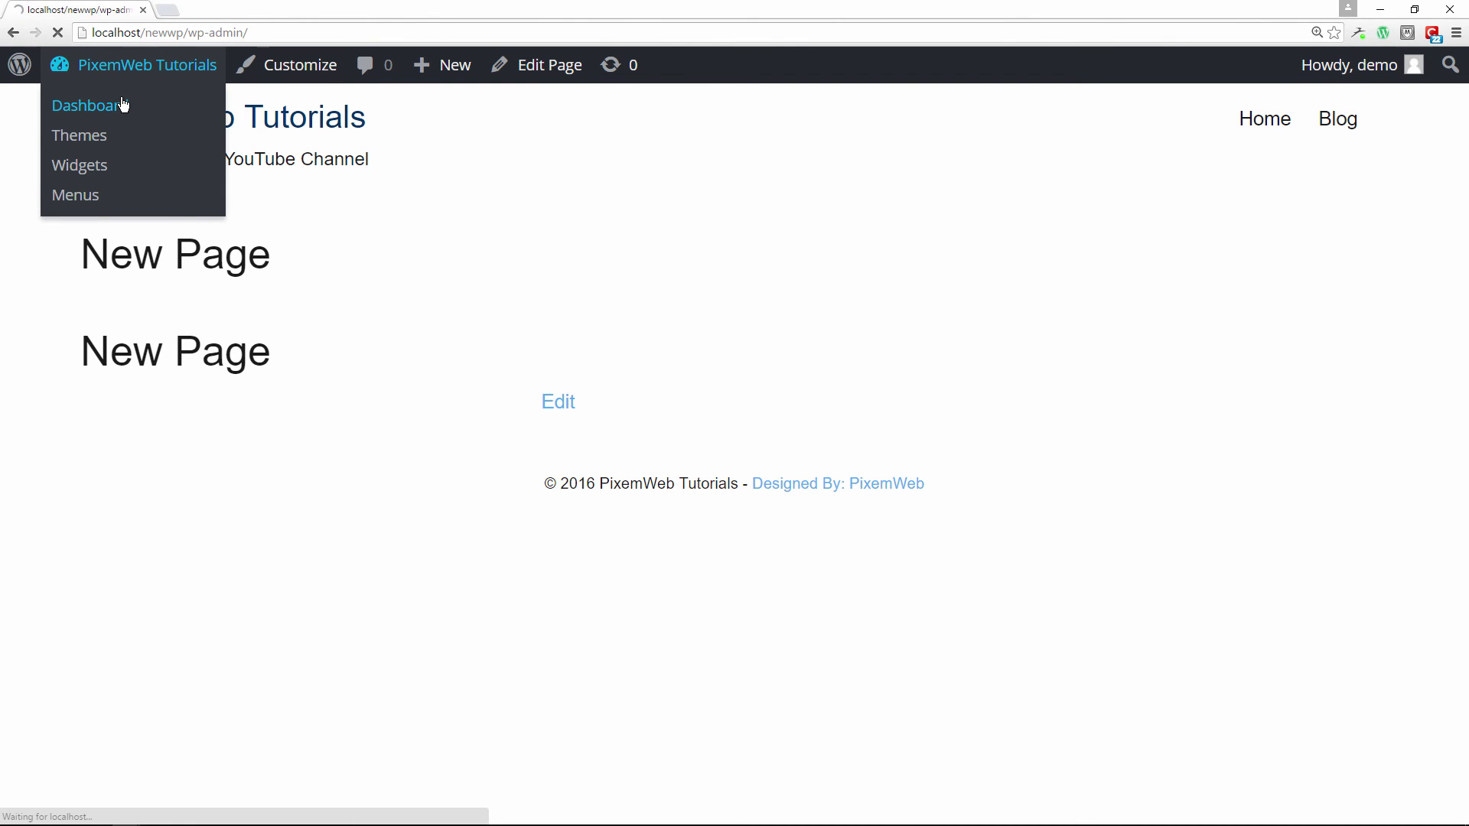